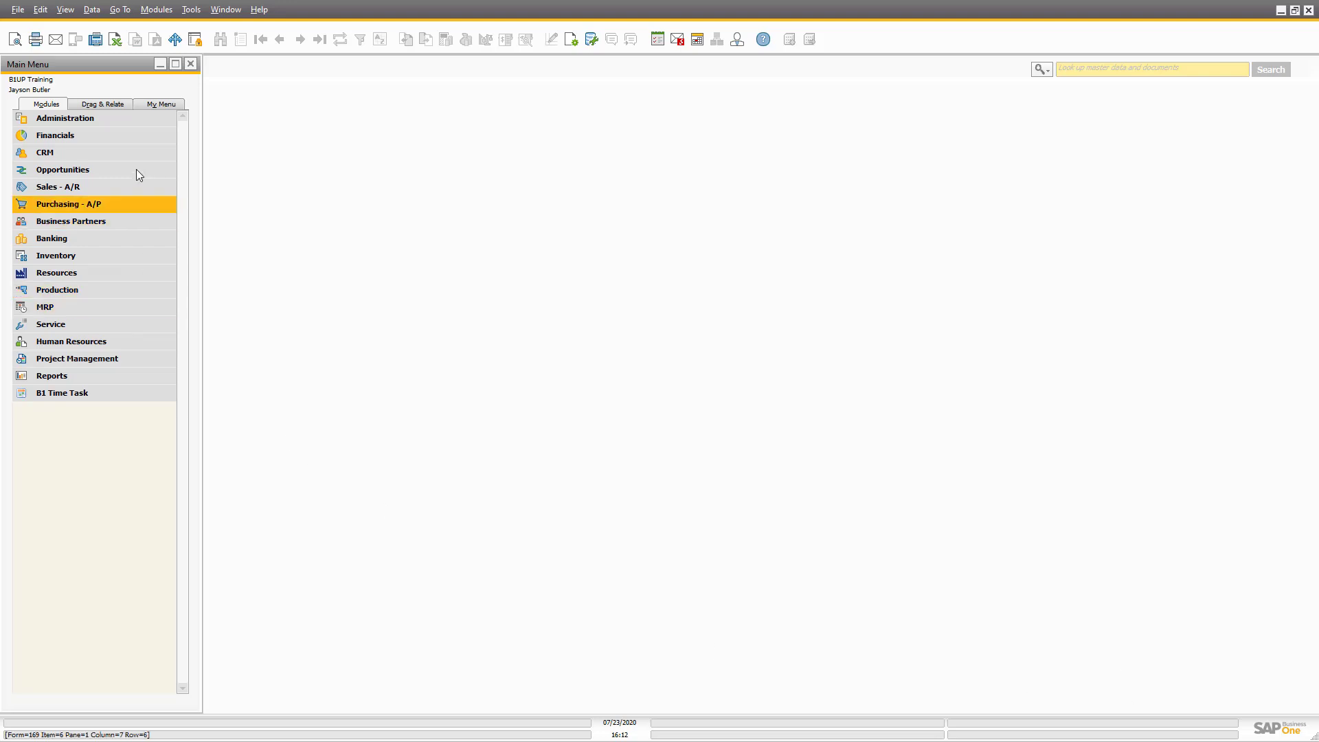
Step: Open B1 Usability Package Help and Troubleshooting from Administration > Add-Ons, centre it, and show Feedback
click(105, 125)
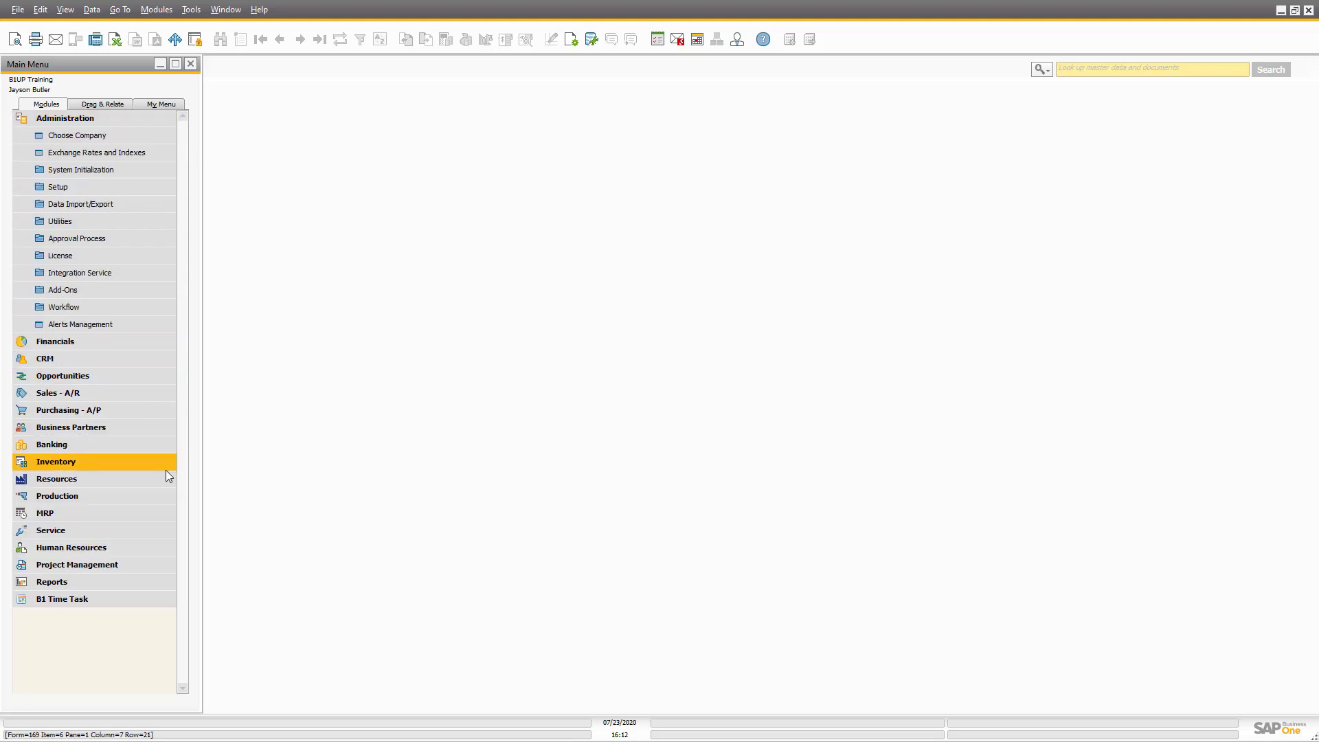
click(130, 289)
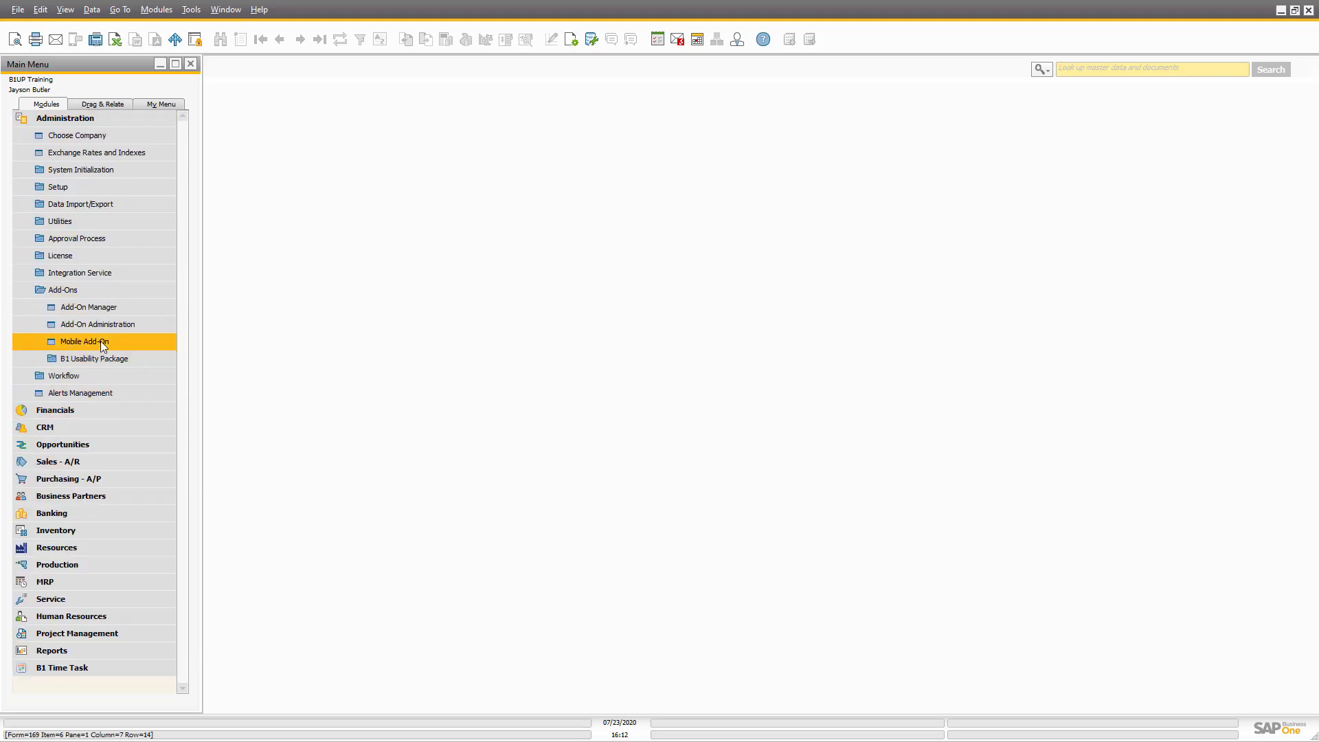
click(93, 360)
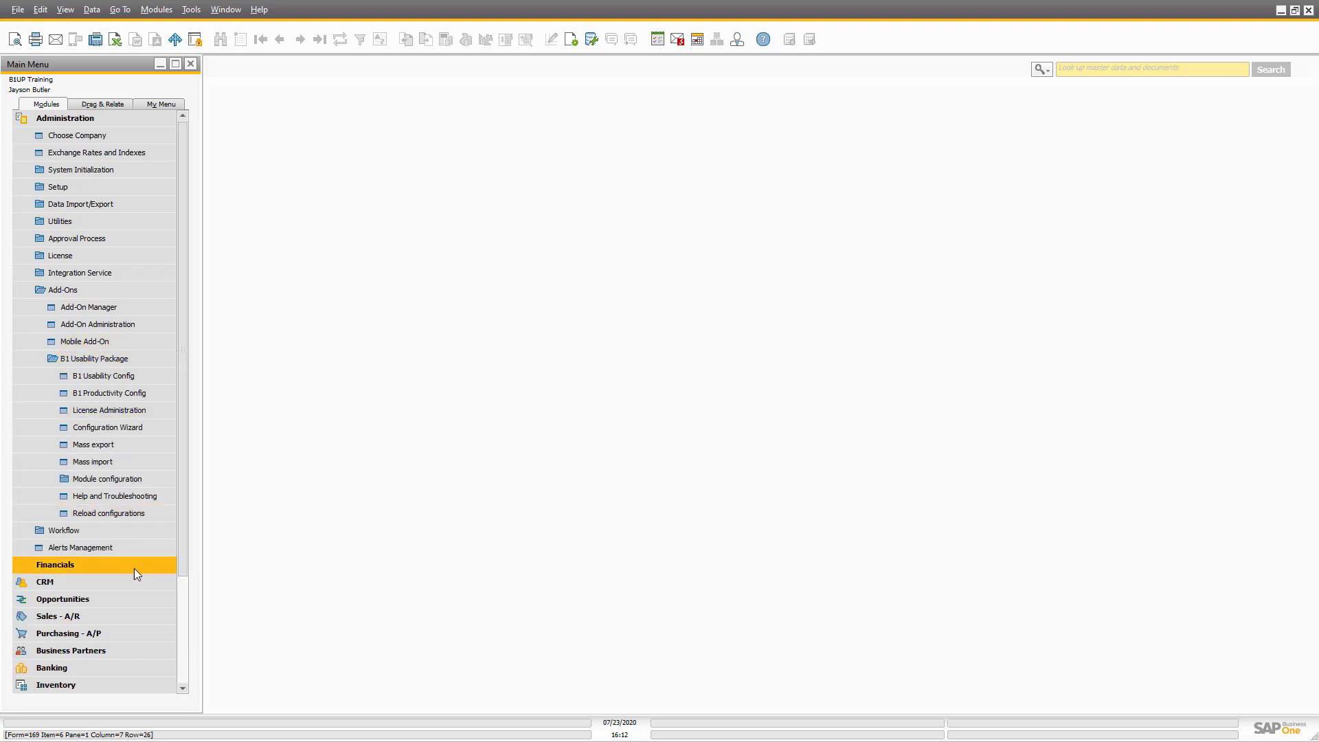
click(99, 496)
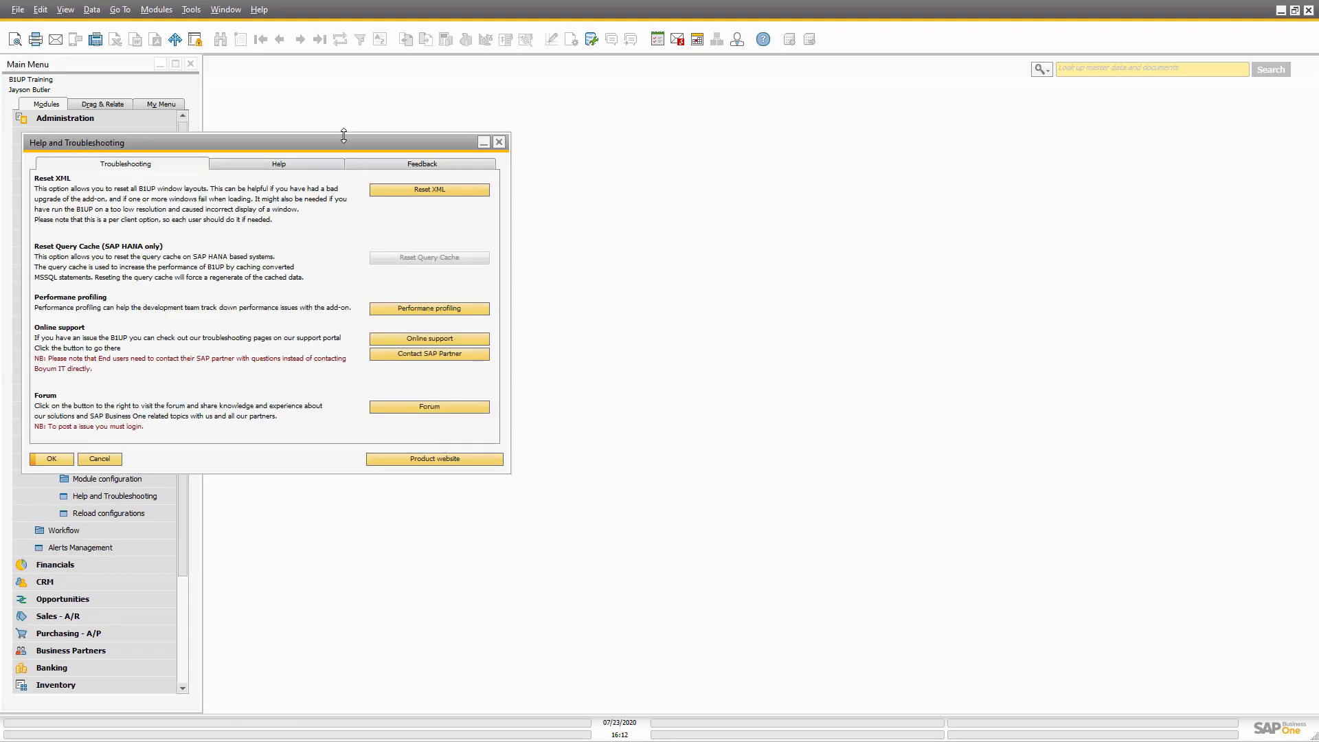
drag(334, 142, 642, 176)
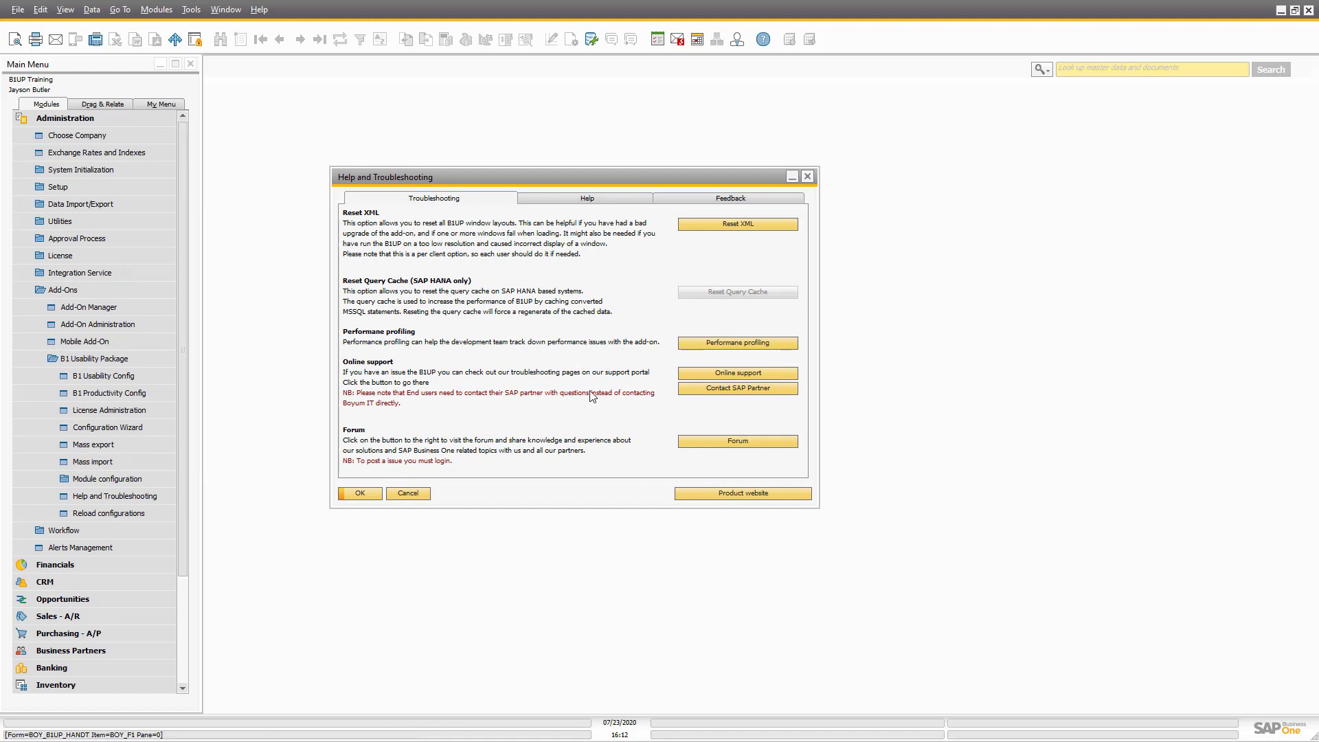
click(714, 199)
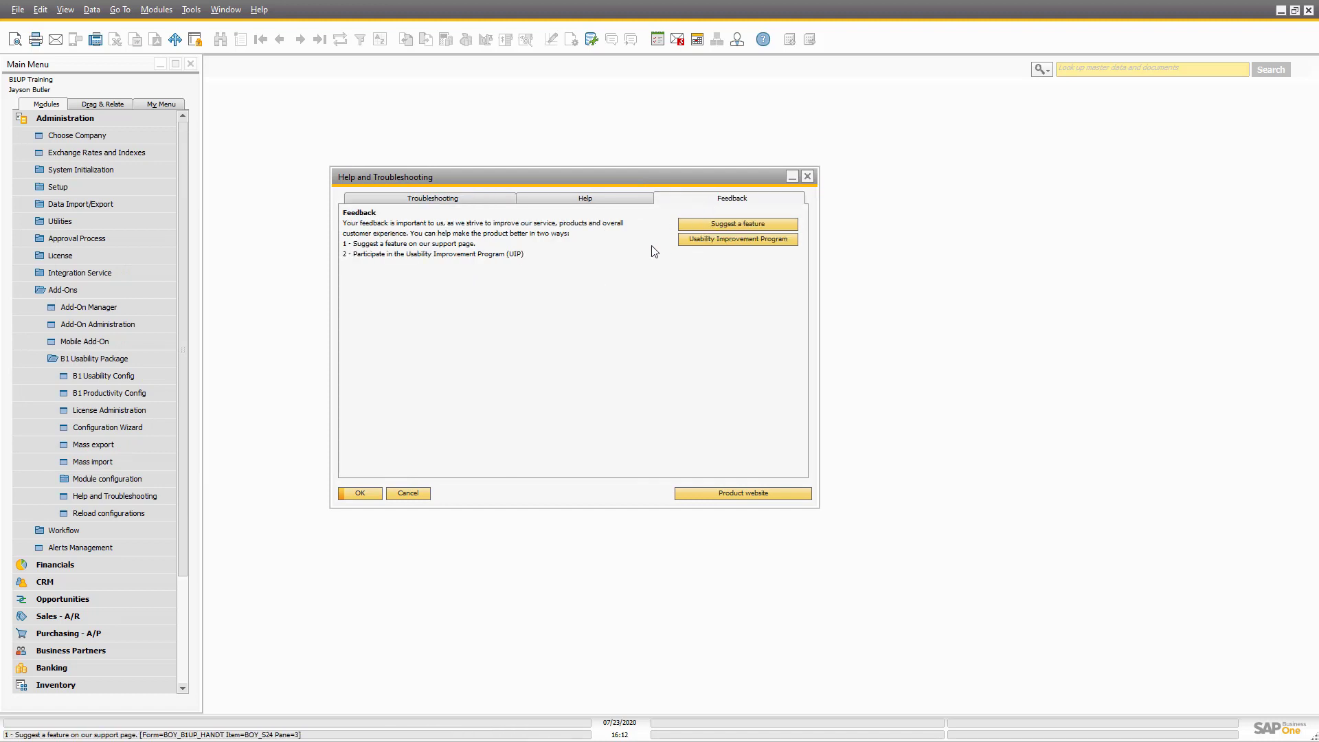
Step: Follow Suggest a feature, then load the Boyum Helpcenter home page via the address bar
click(720, 227)
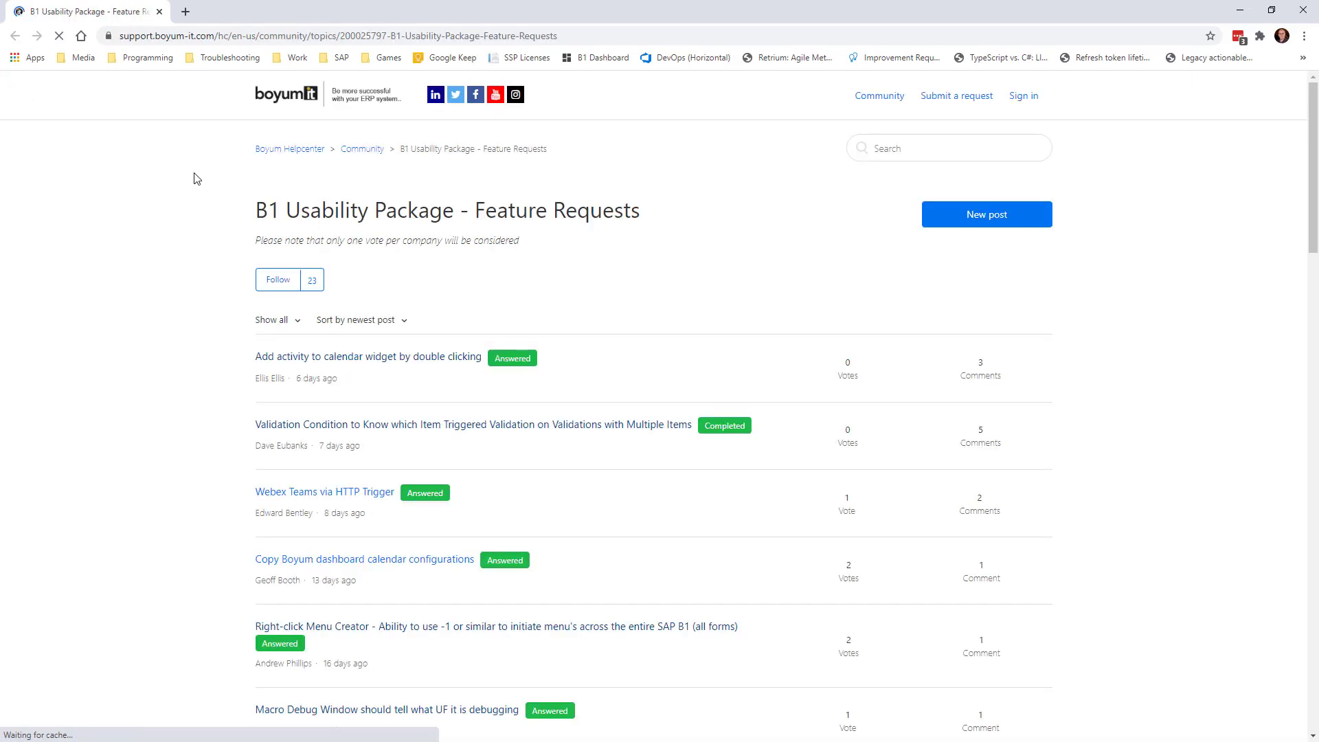
click(187, 41)
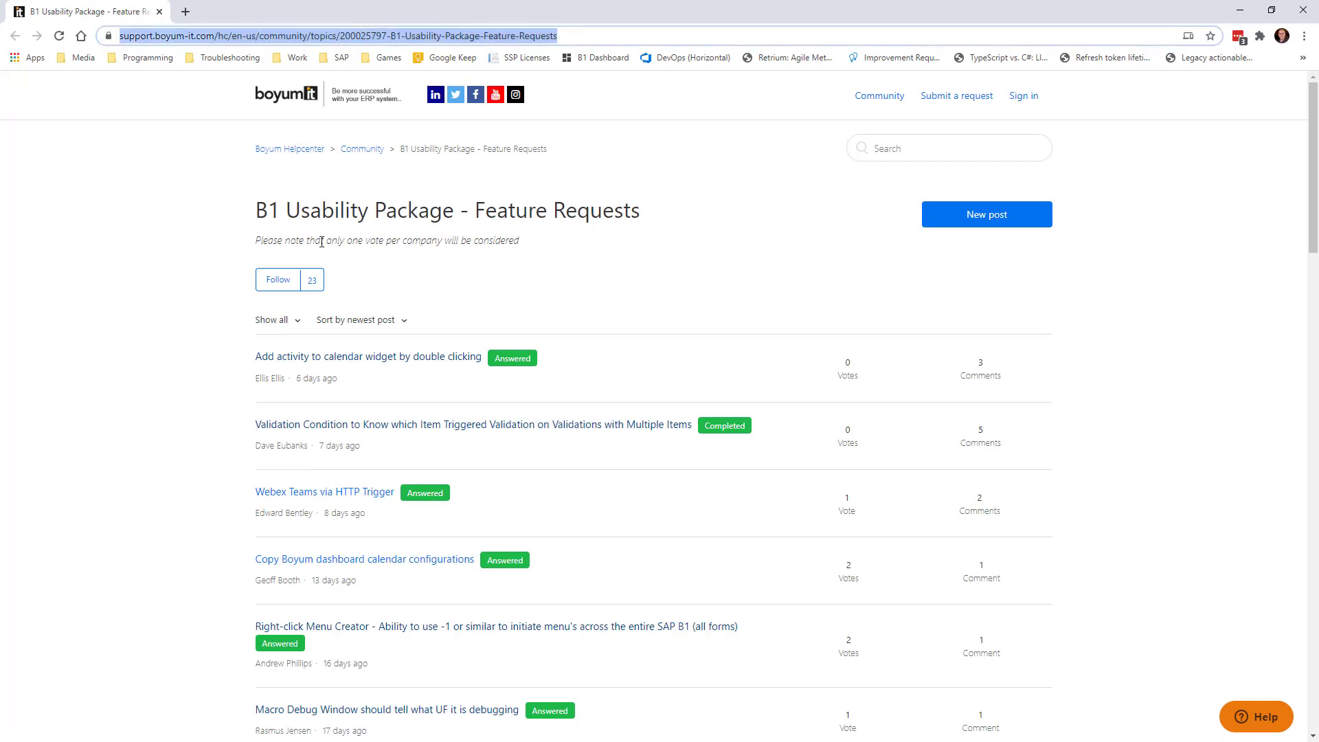
text(support.boyum-it.com/hc/en-us)
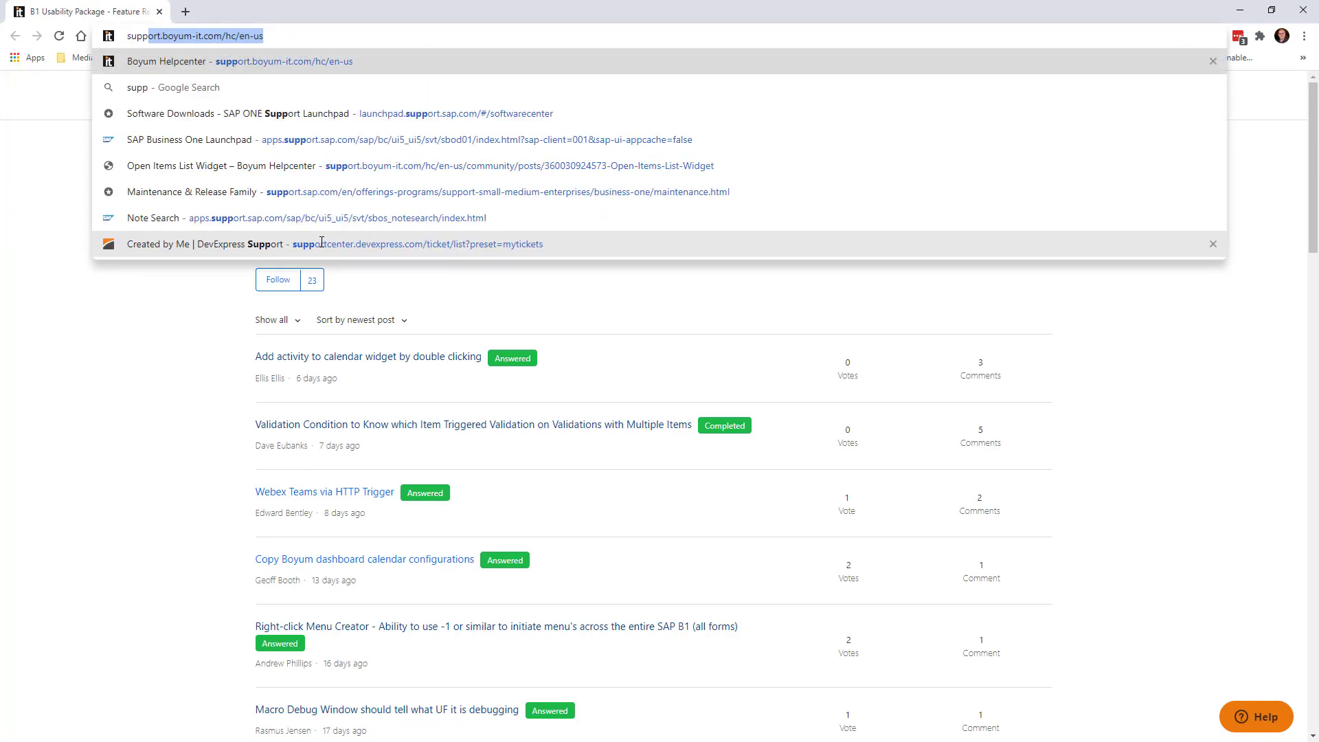
key(Return)
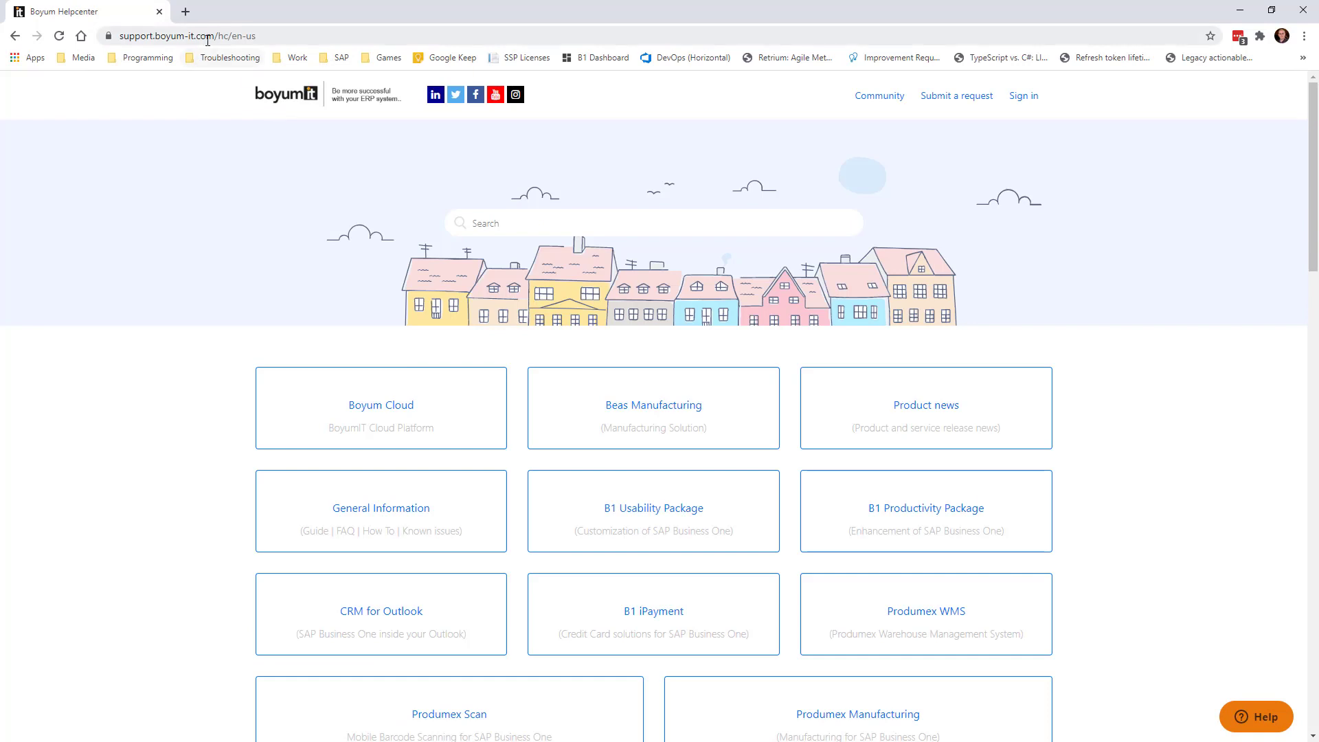
Step: Trim the address to support.boyum-it.com and open the B1 Usability Package - Feature Requests community topic
drag(217, 35, 256, 35)
key(BackSpace)
key(Return)
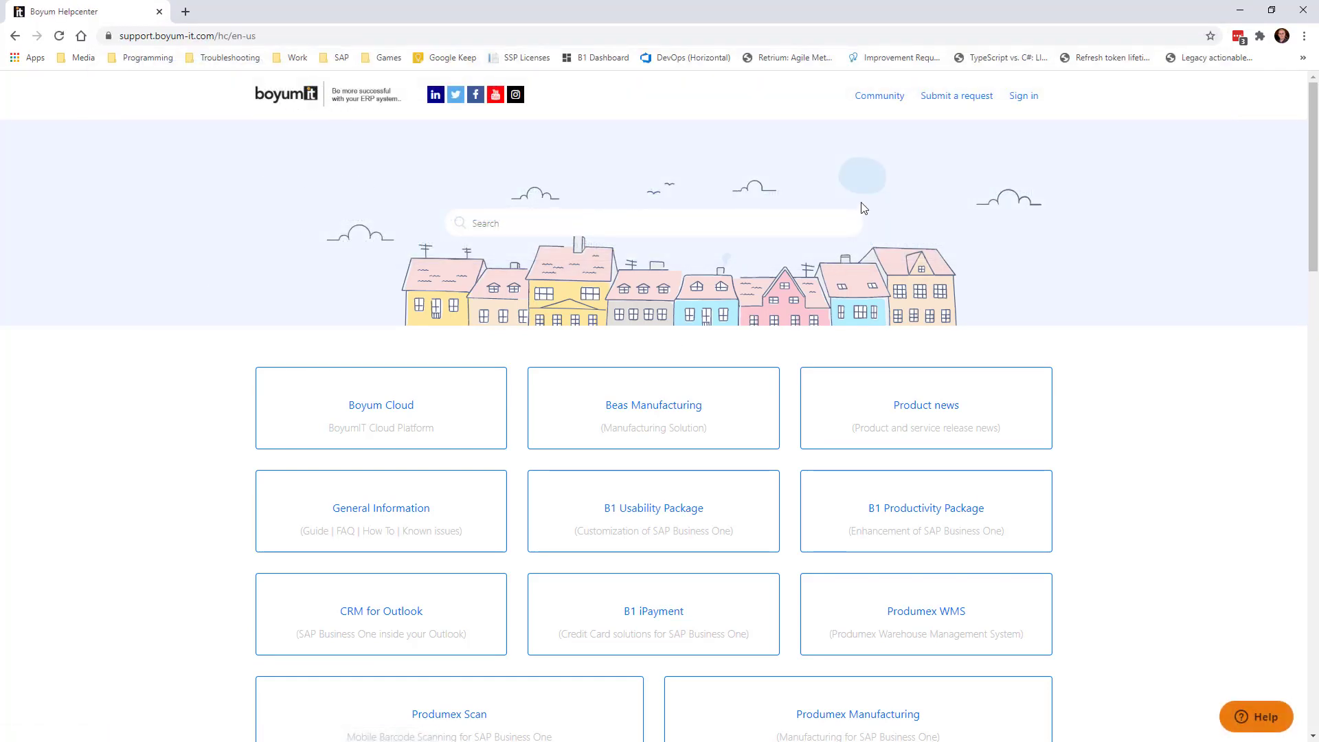
click(873, 101)
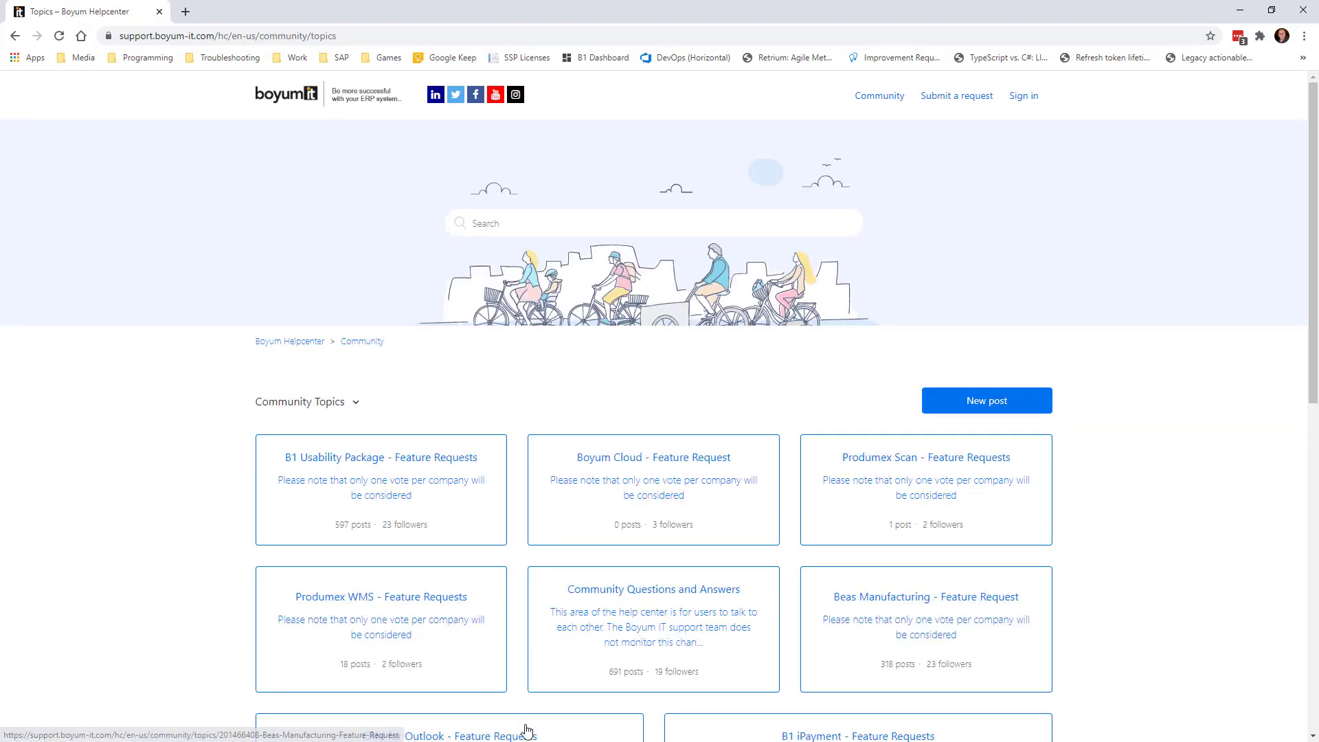
click(350, 466)
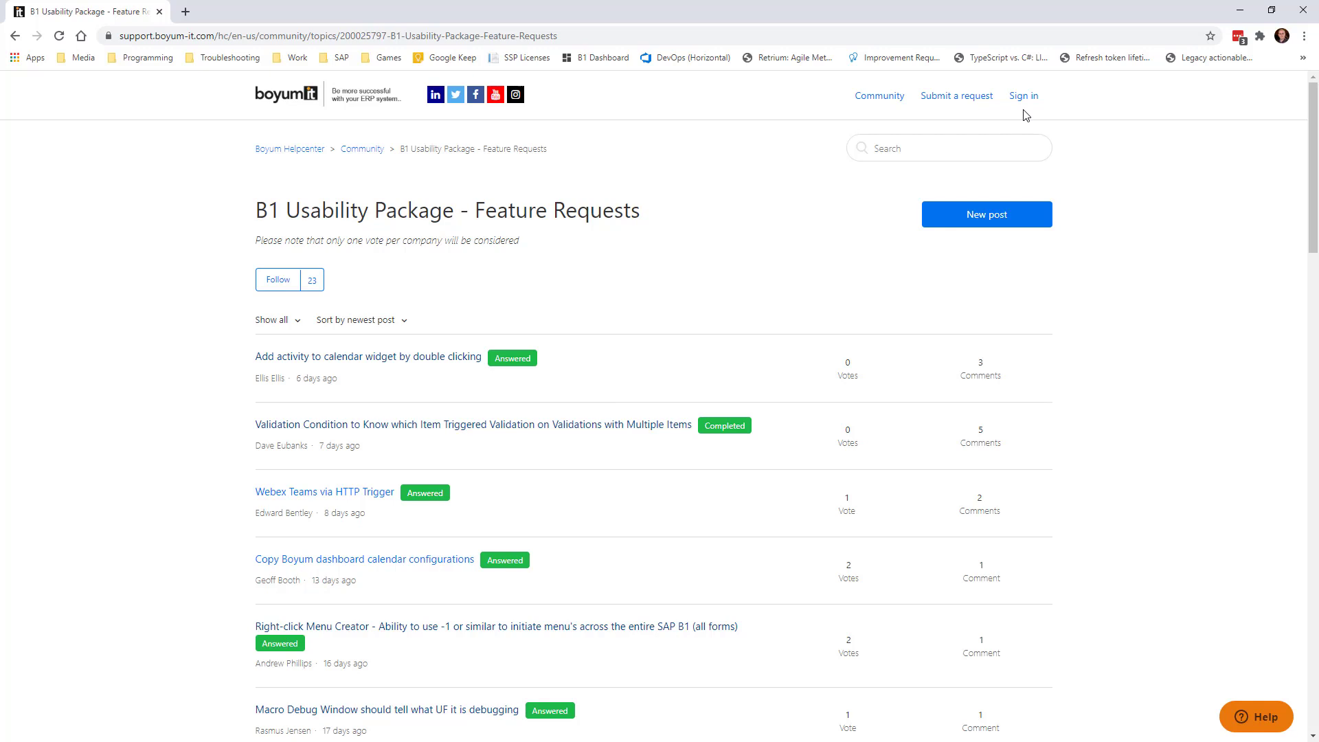
Step: Start a new Feature Requests post titled 'I would like feature X', leaving Details empty
click(987, 221)
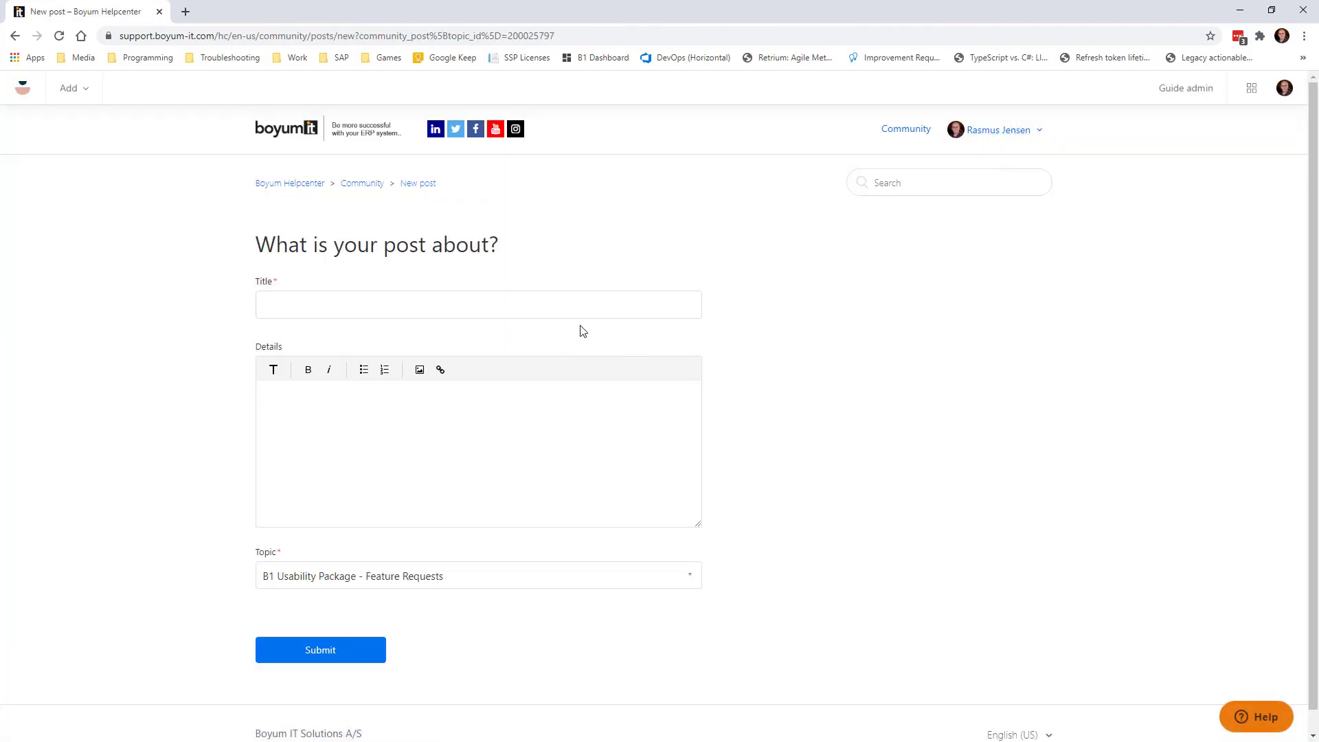
click(354, 302)
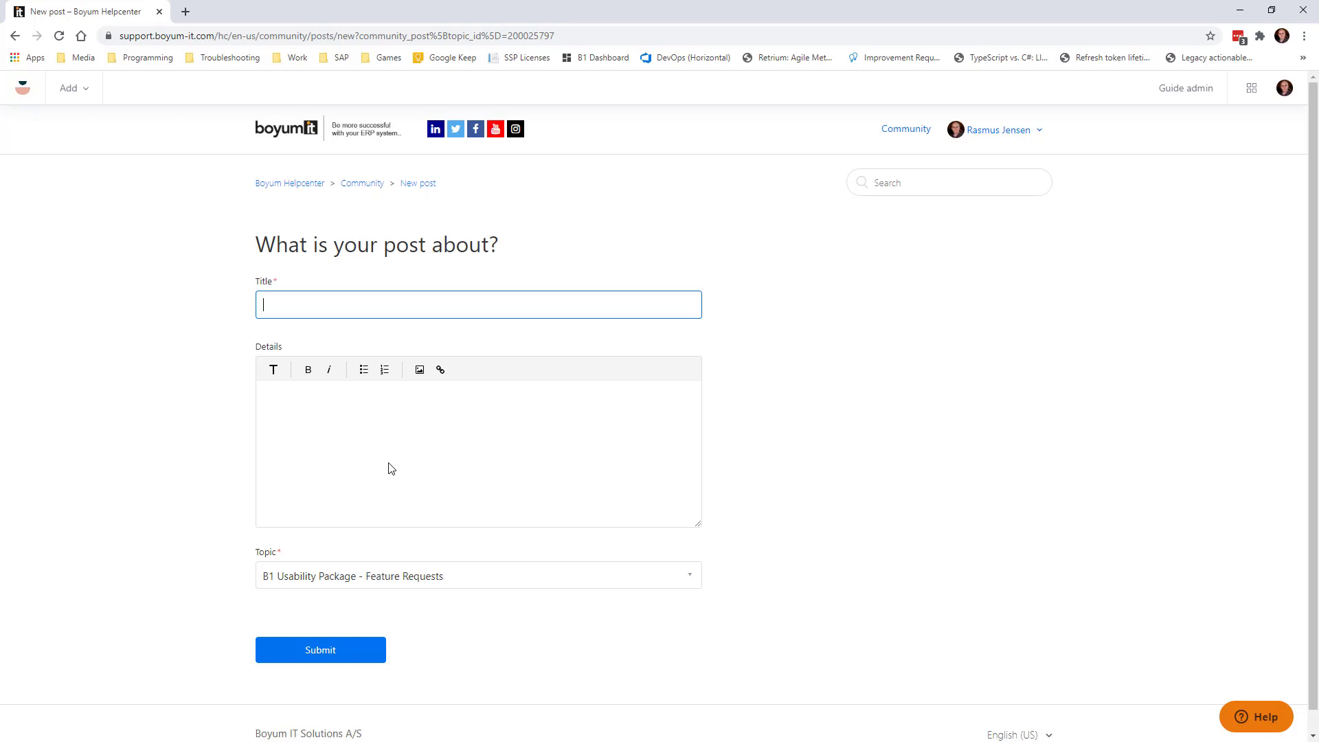
text(I would like feature X)
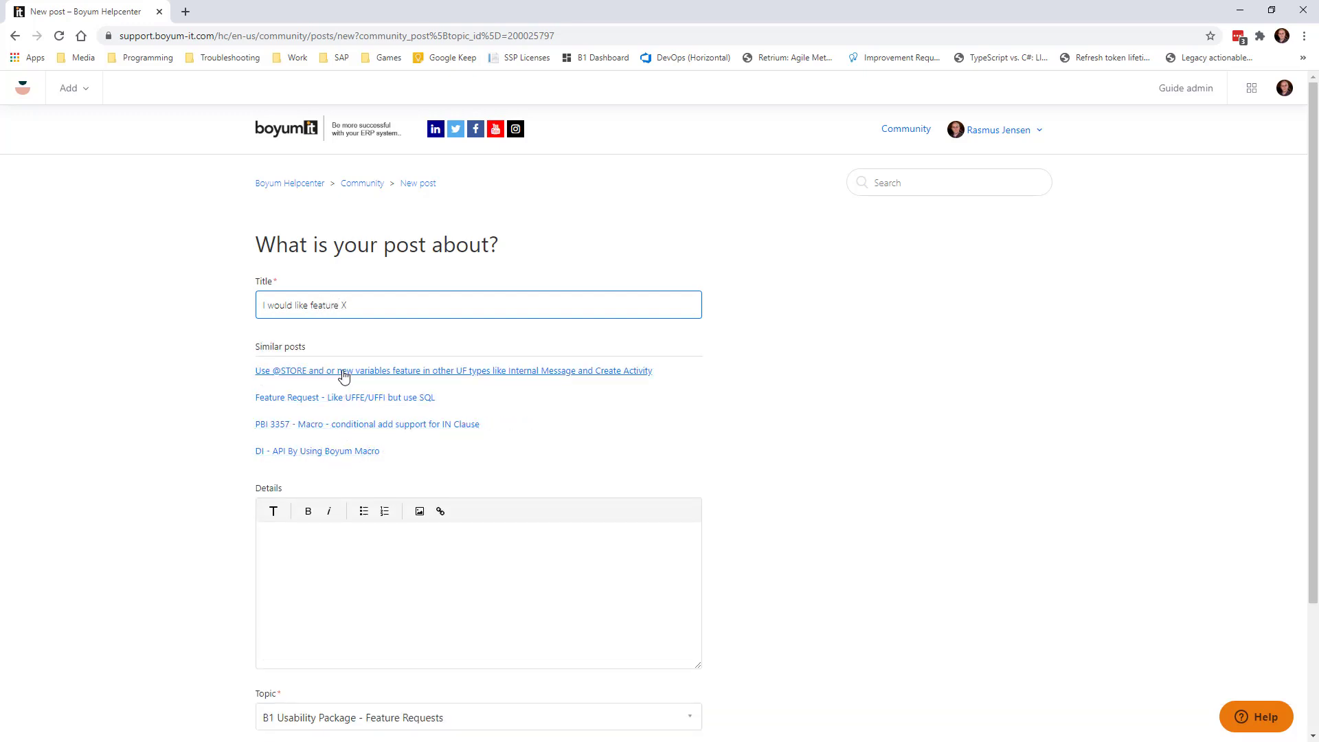
click(326, 598)
scroll(383, 433, down, 3)
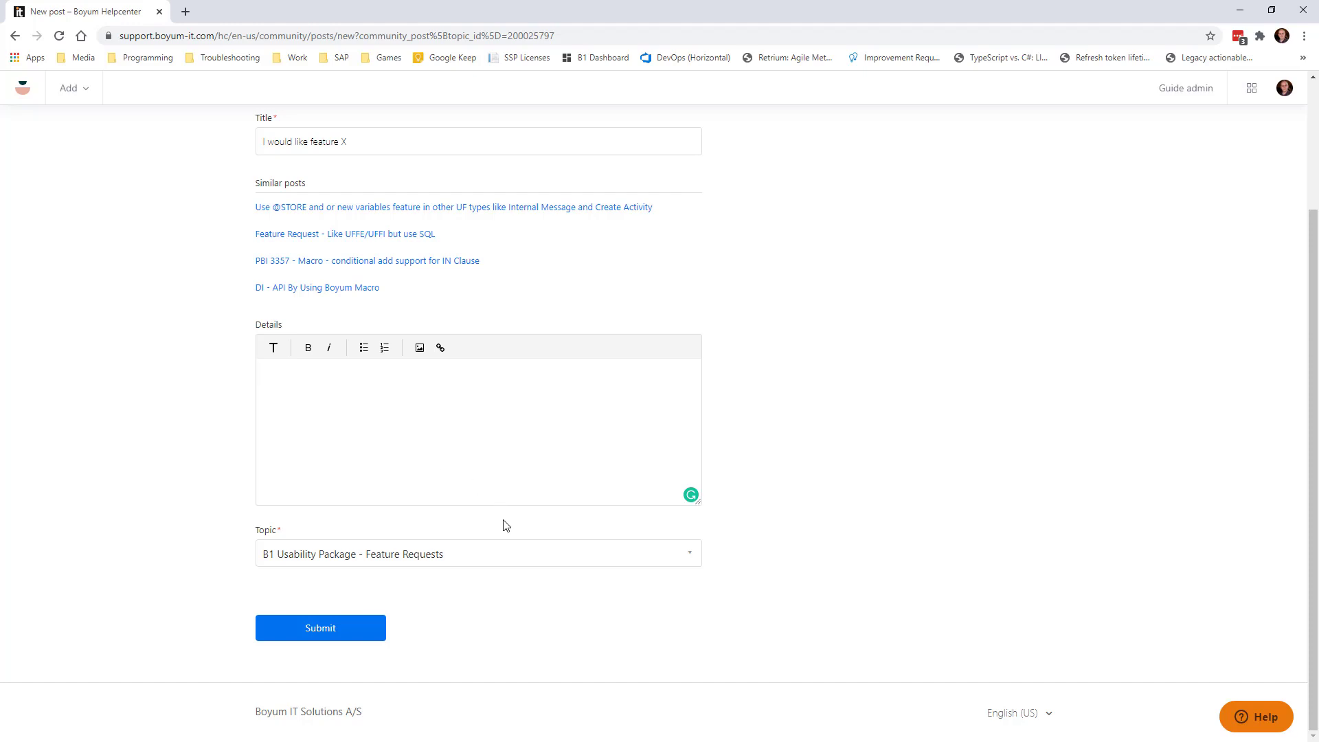
scroll(500, 529, up, 3)
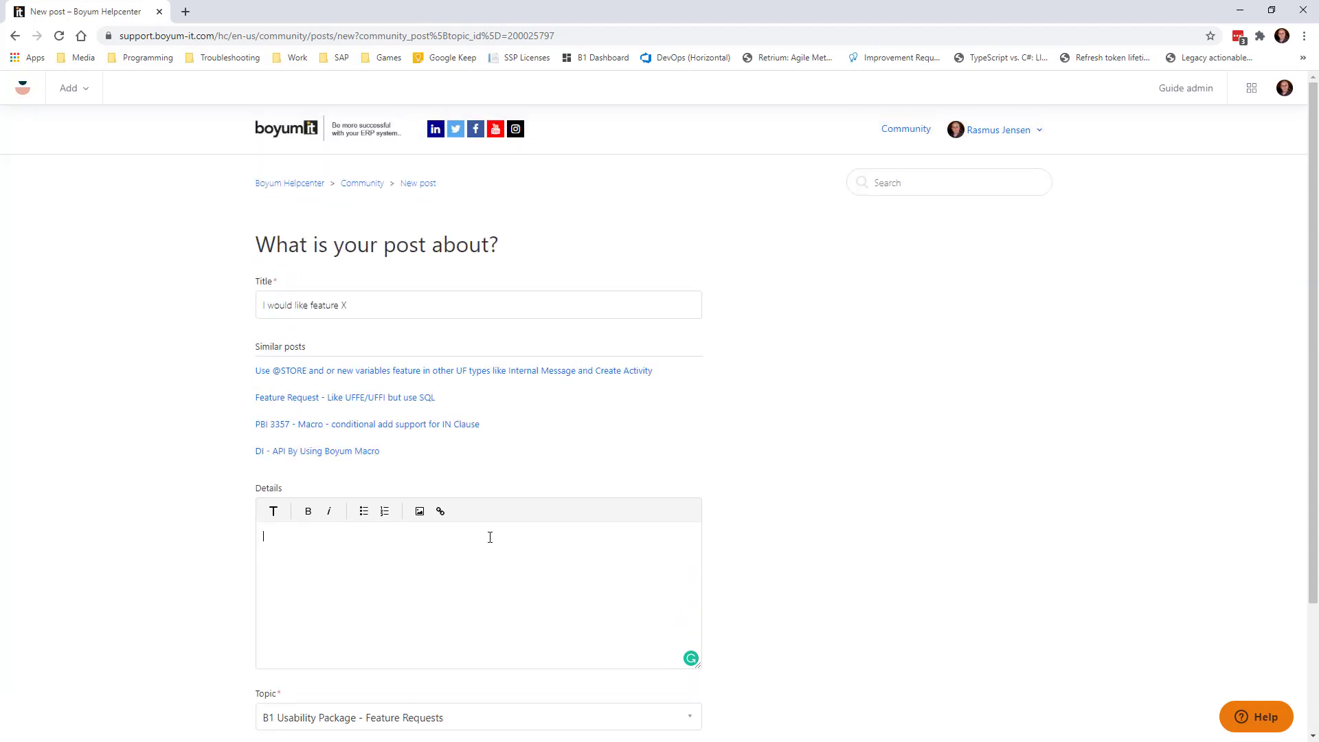
Step: Reopen Feature Requests, open the calendar widget double-click request, and follow its feature-request process link
click(368, 184)
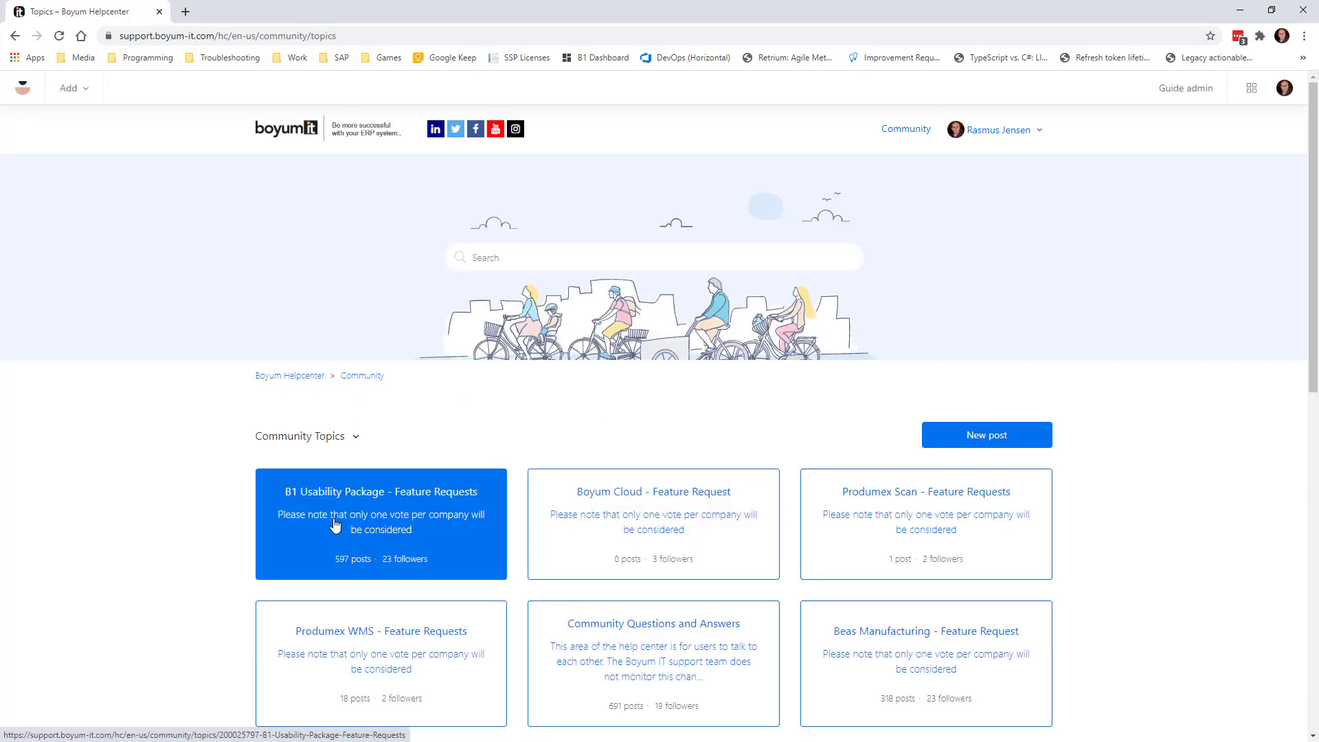
click(497, 558)
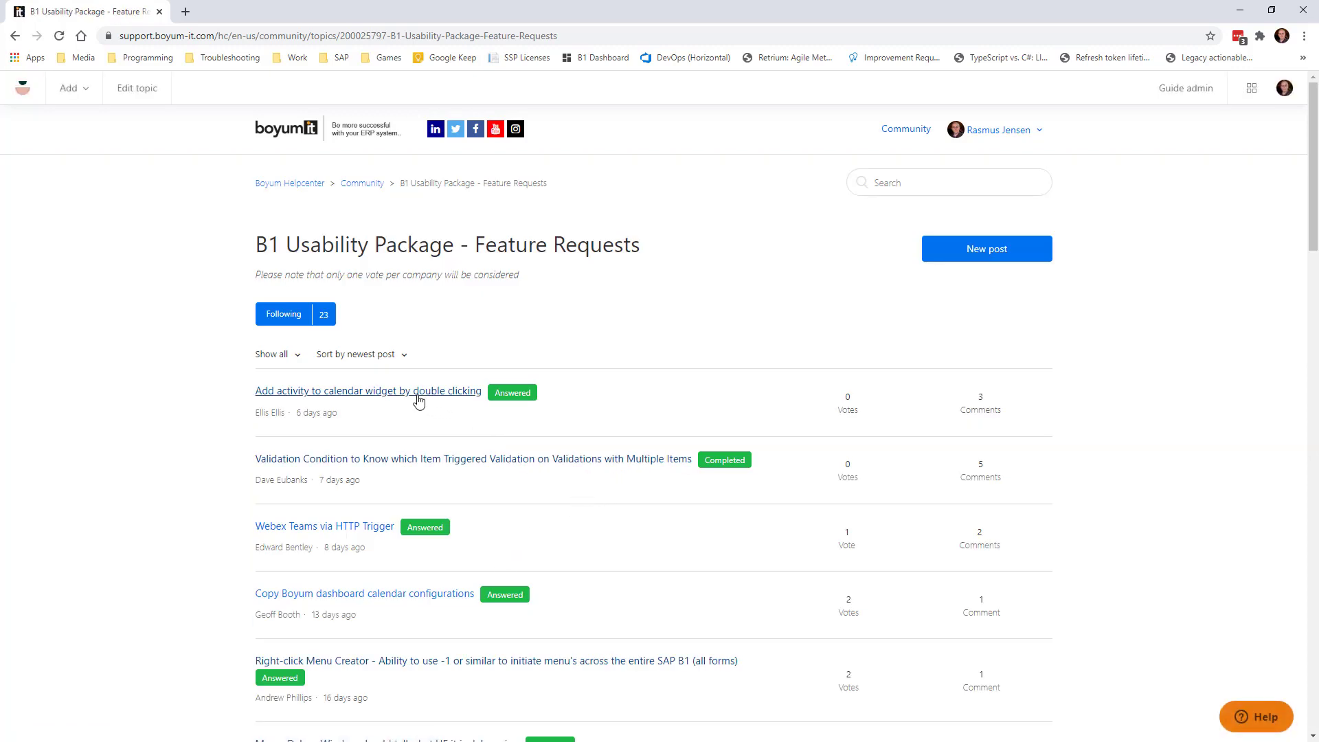
click(395, 393)
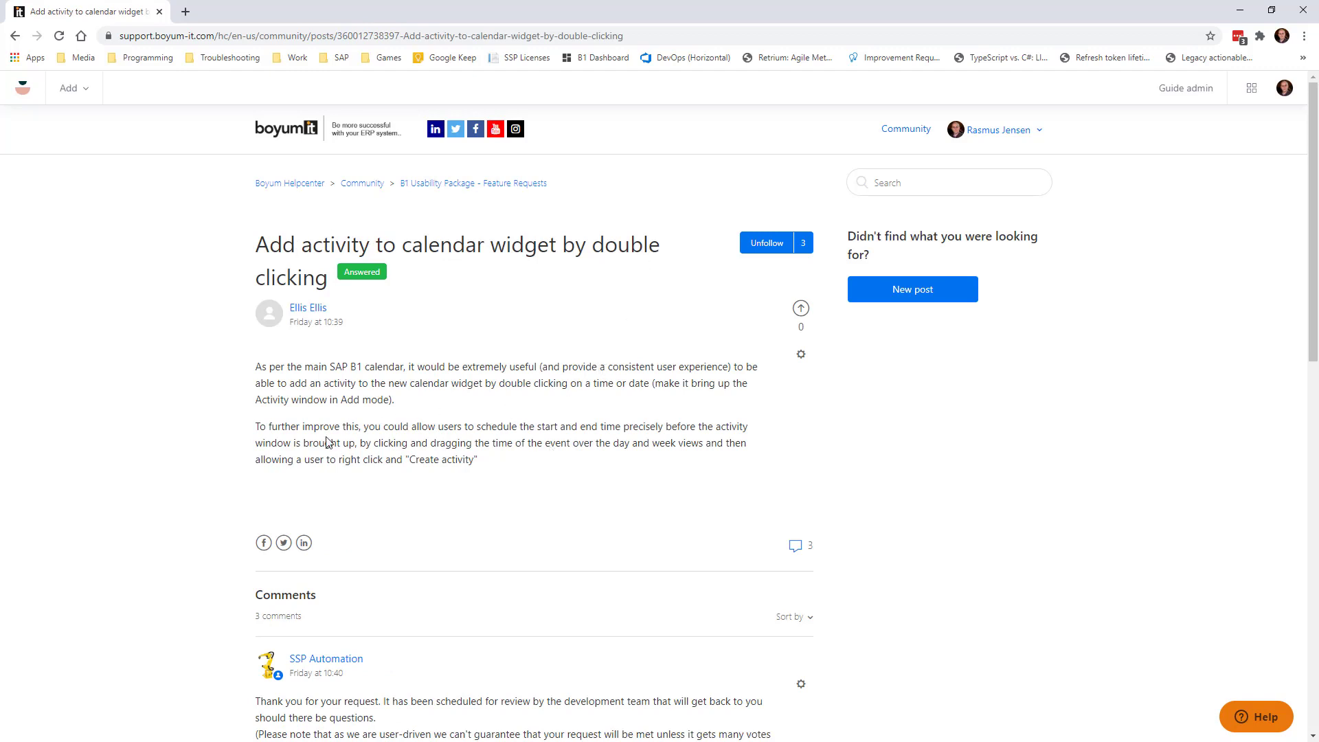
scroll(586, 553, down, 3)
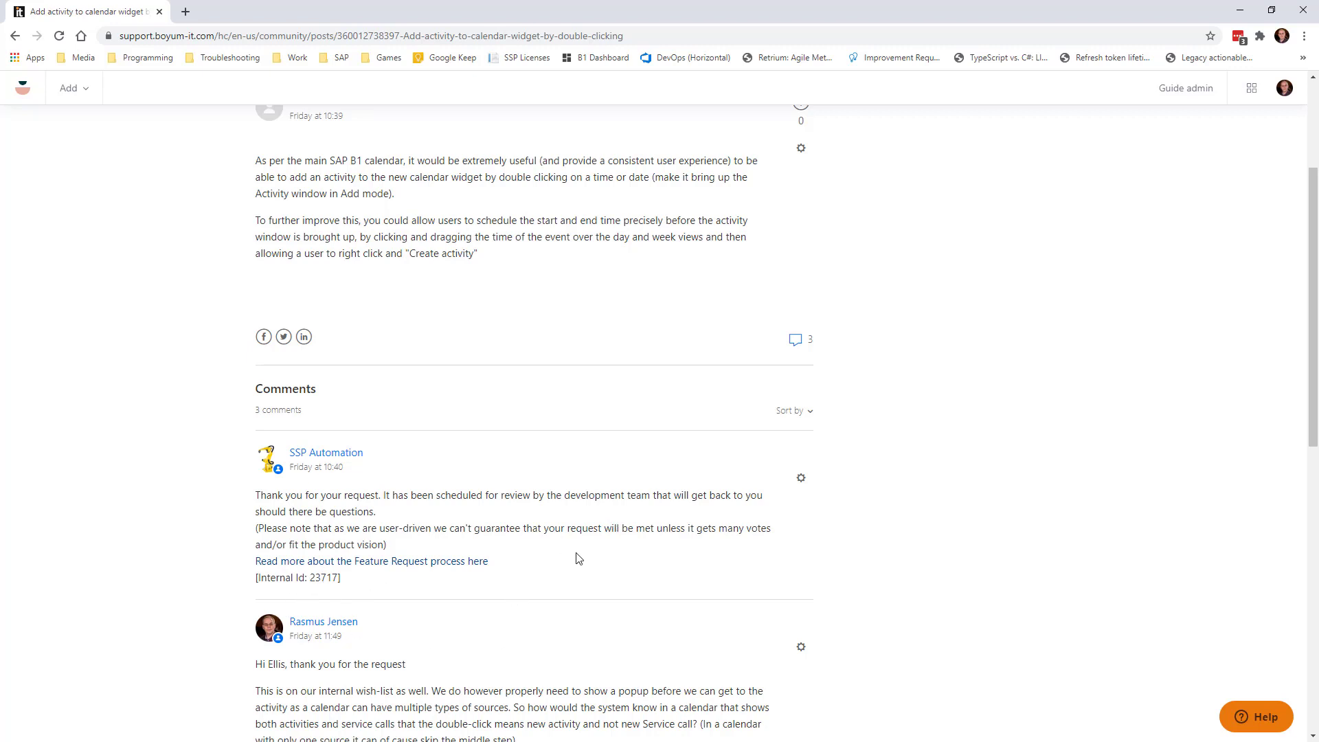
click(321, 566)
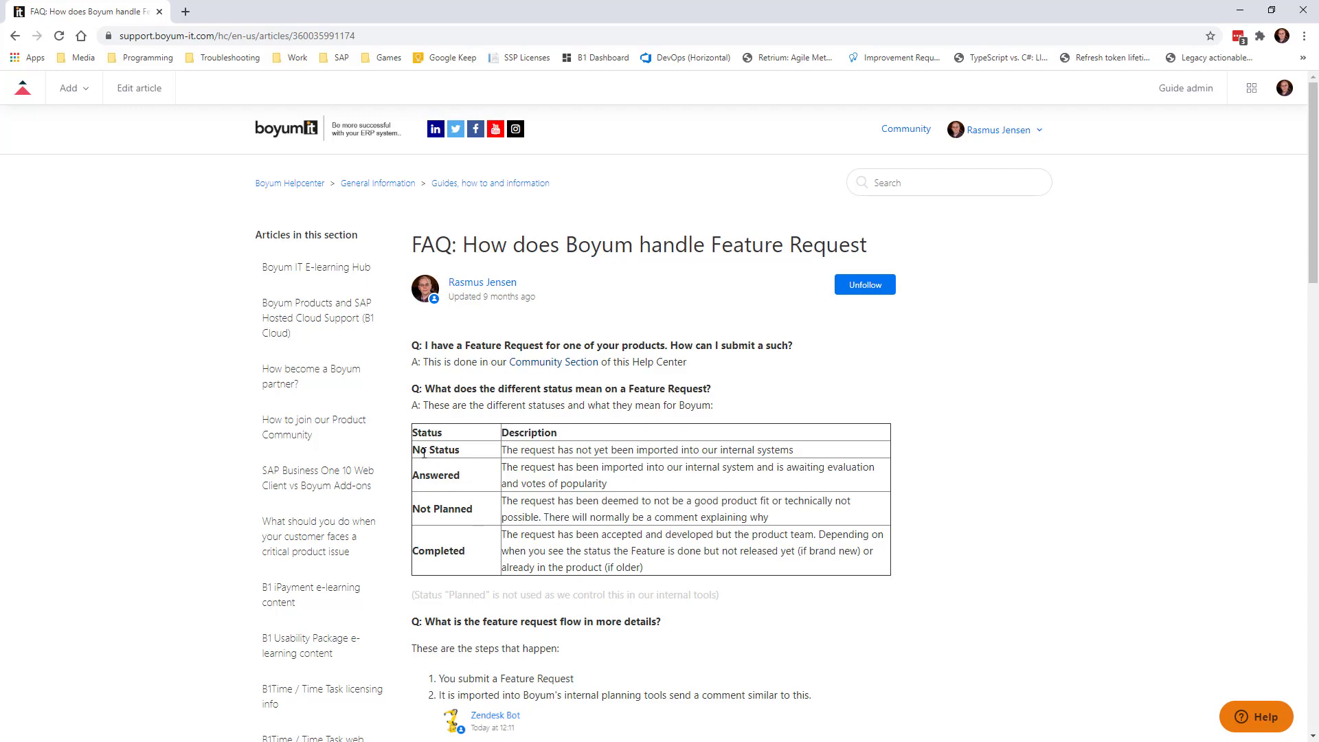
drag(420, 450, 805, 459)
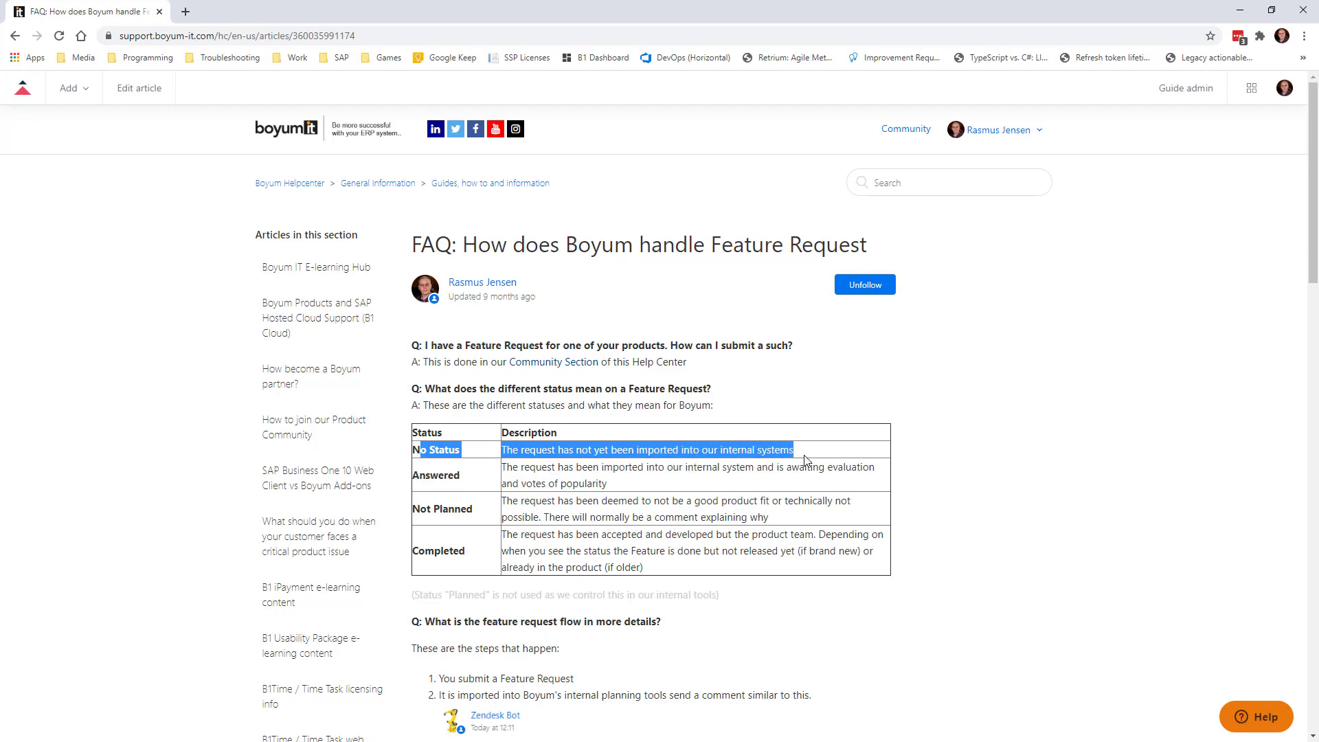
click(805, 459)
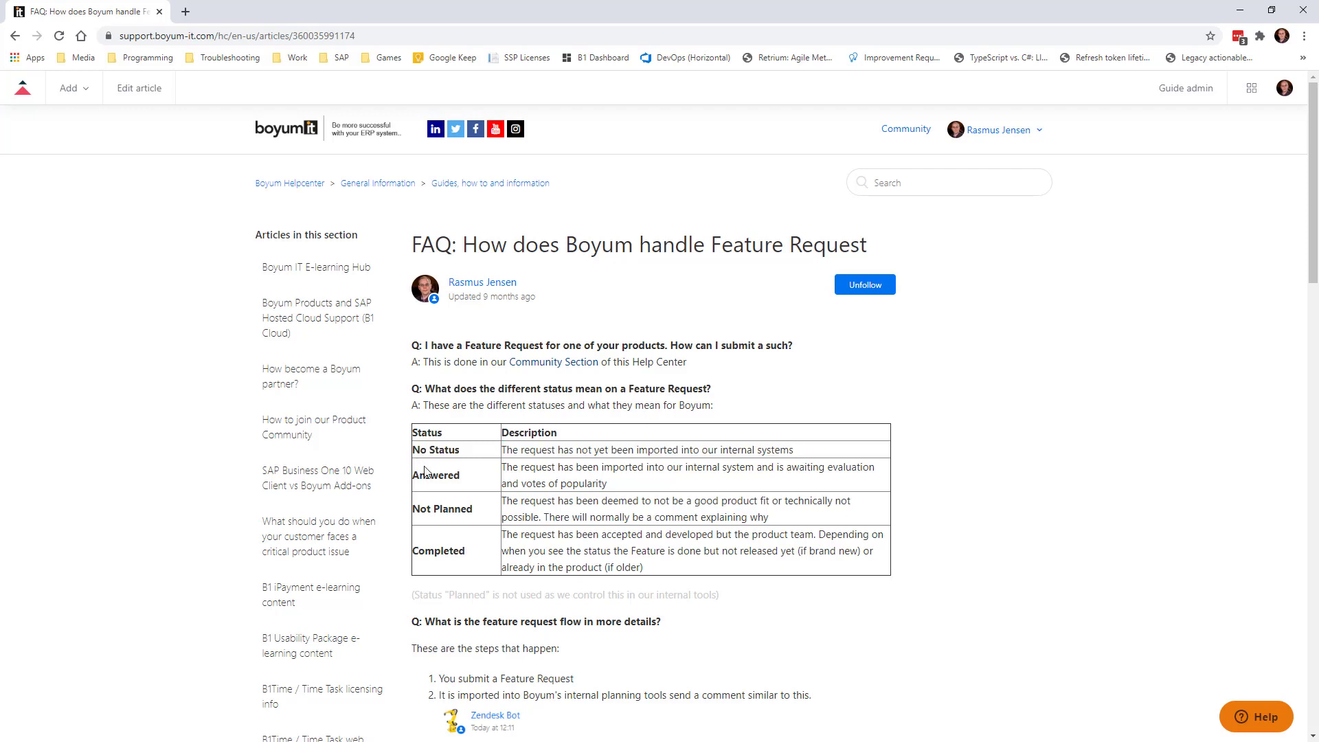
drag(420, 476, 629, 493)
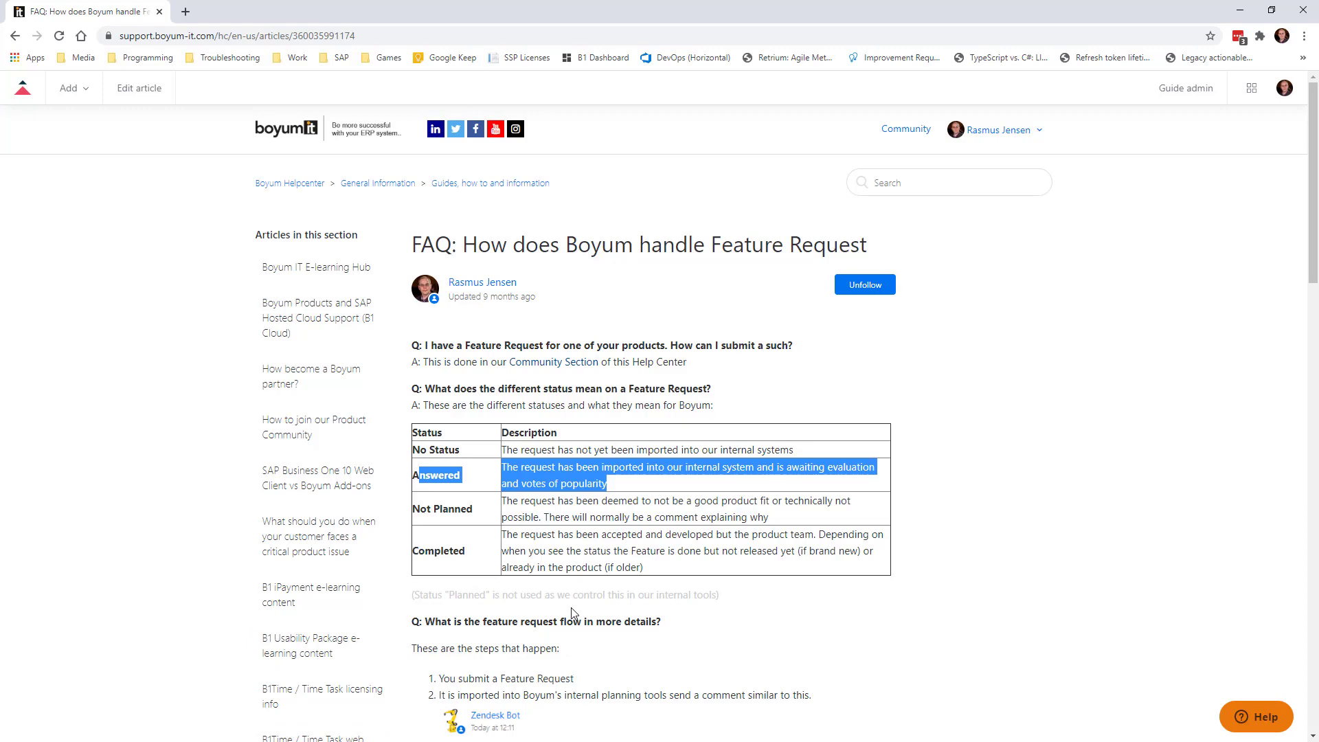
Step: Scroll through the FAQ article, then go back to the Feature Requests topic list
scroll(571, 612, down, 6)
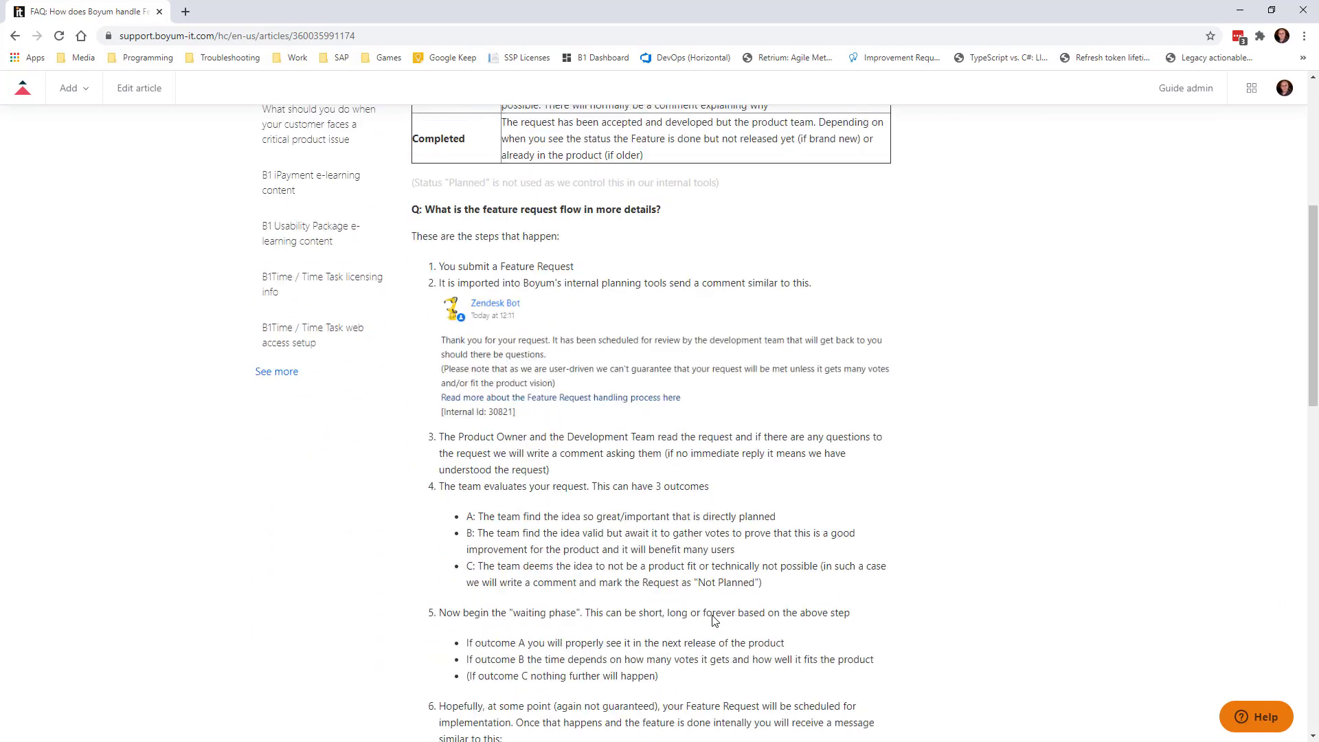
scroll(618, 439, down, 3)
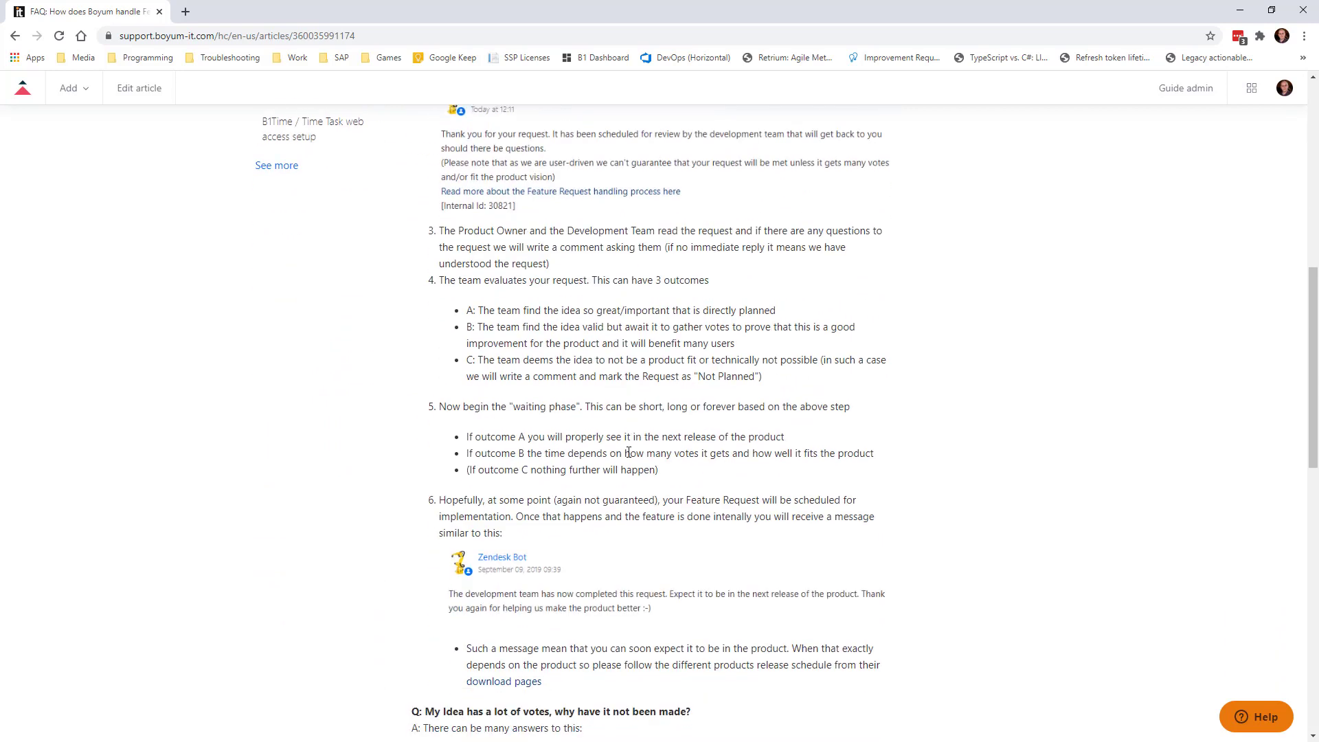
scroll(627, 453, up, 2)
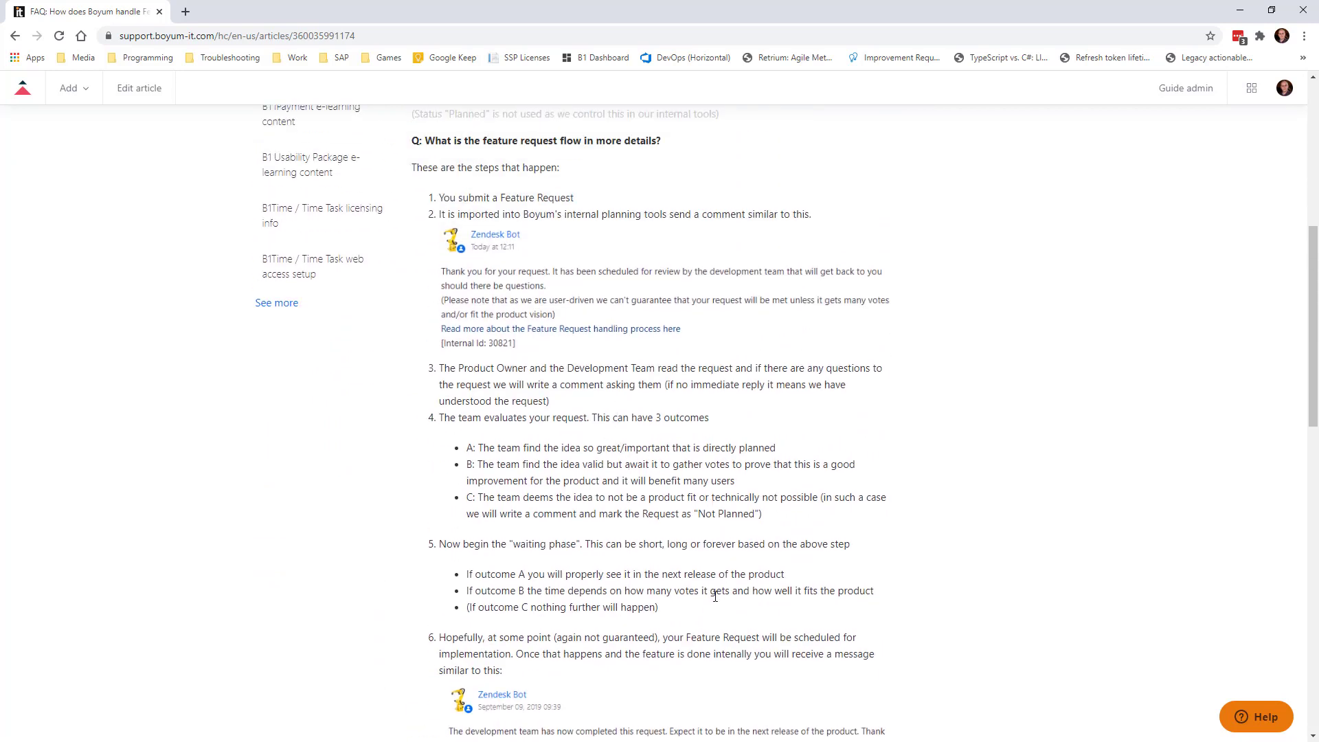
scroll(715, 595, down, 4)
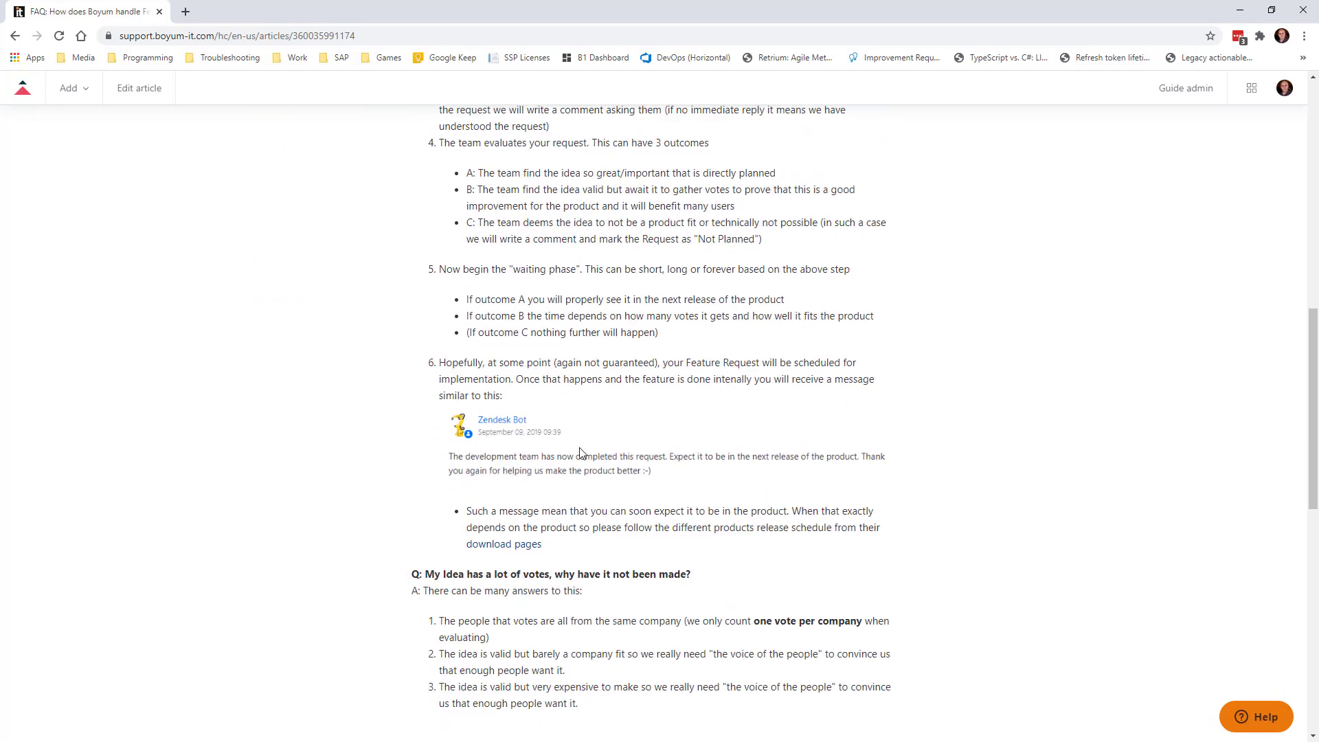
scroll(597, 383, up, 3)
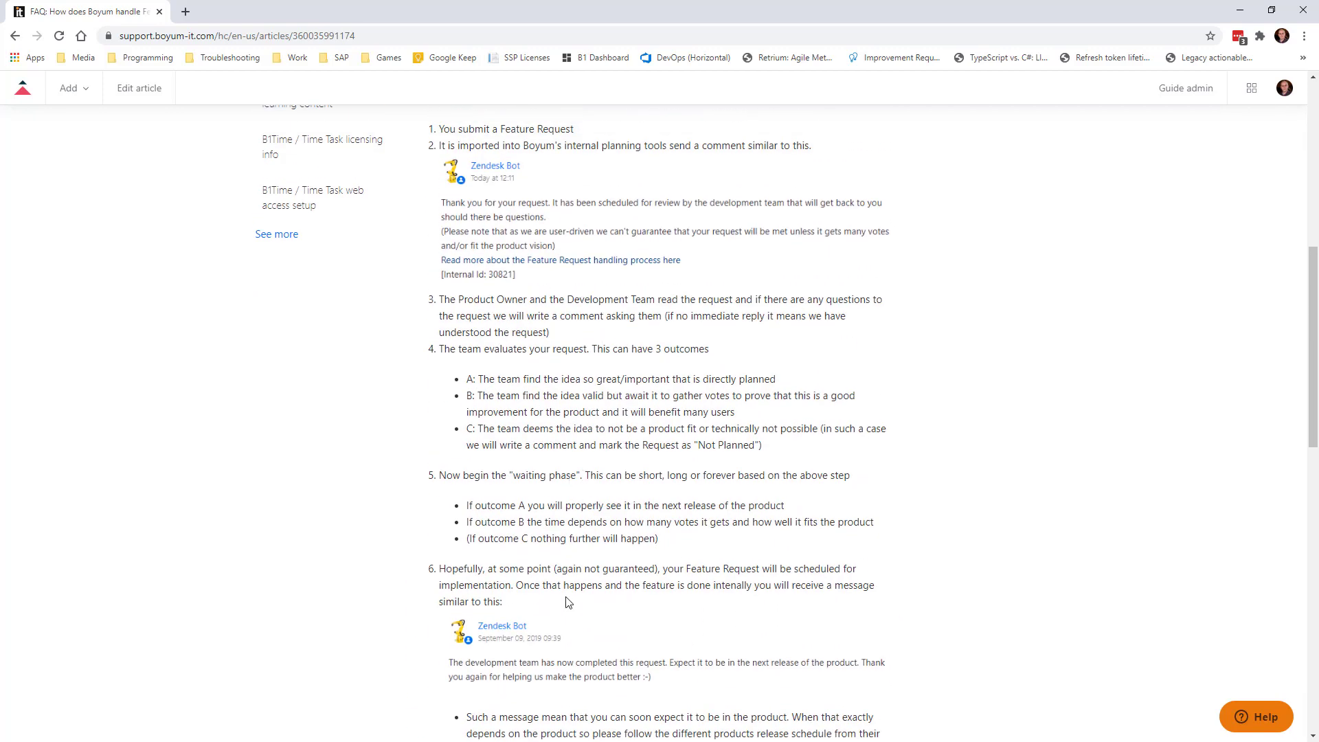
scroll(567, 602, down, 4)
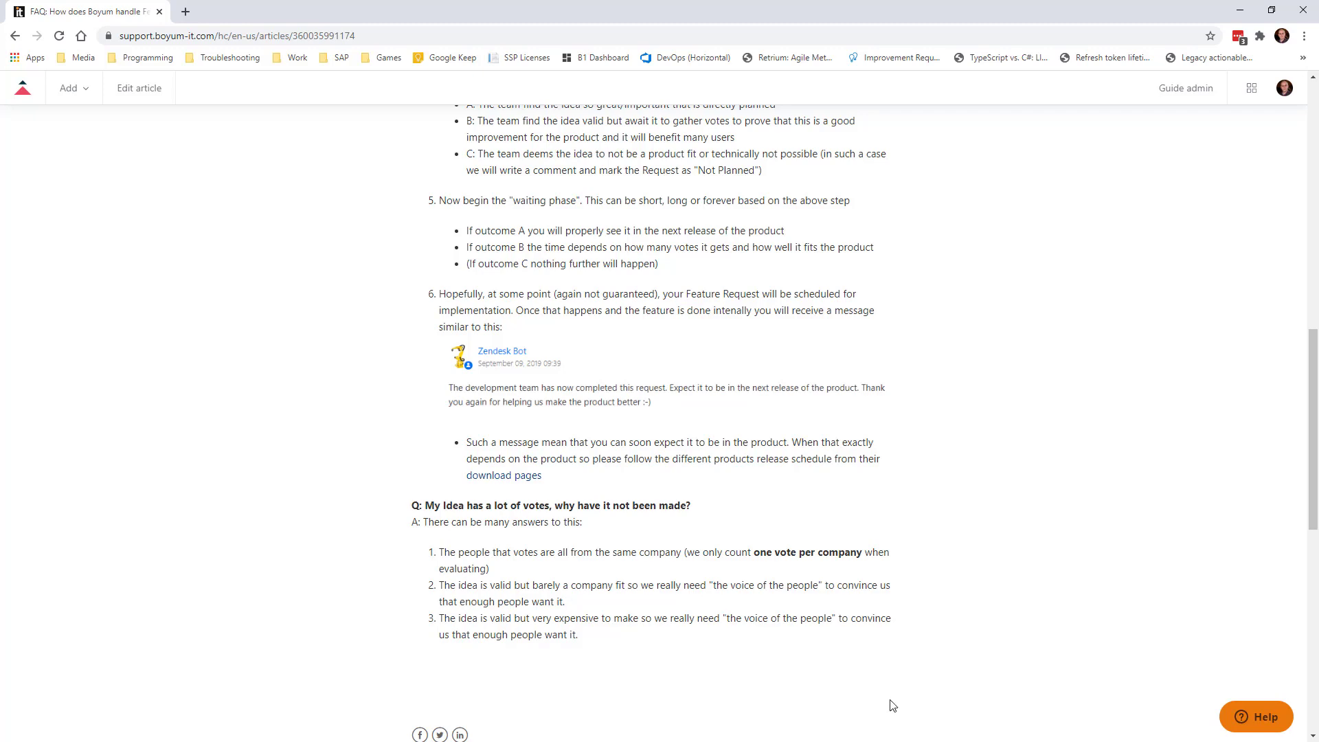
scroll(733, 566, up, 10)
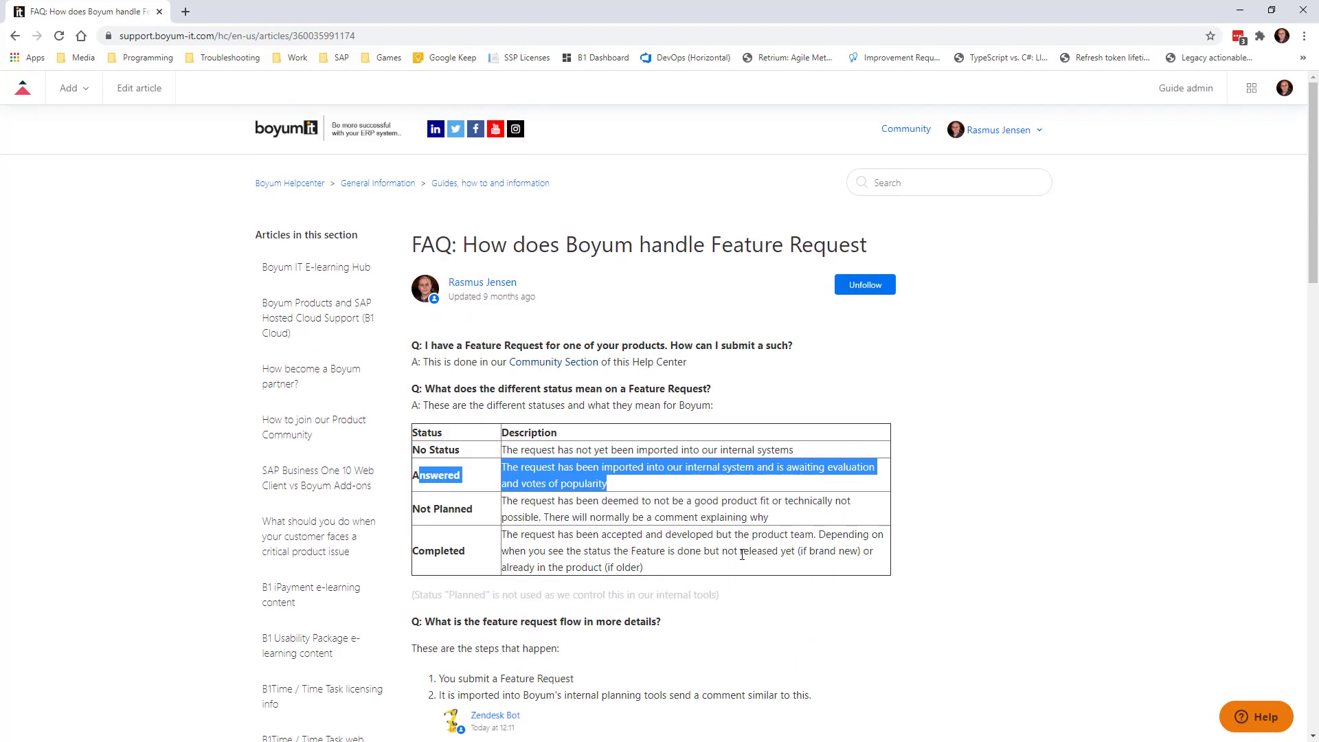
key(alt+Left)
key(alt+Left)
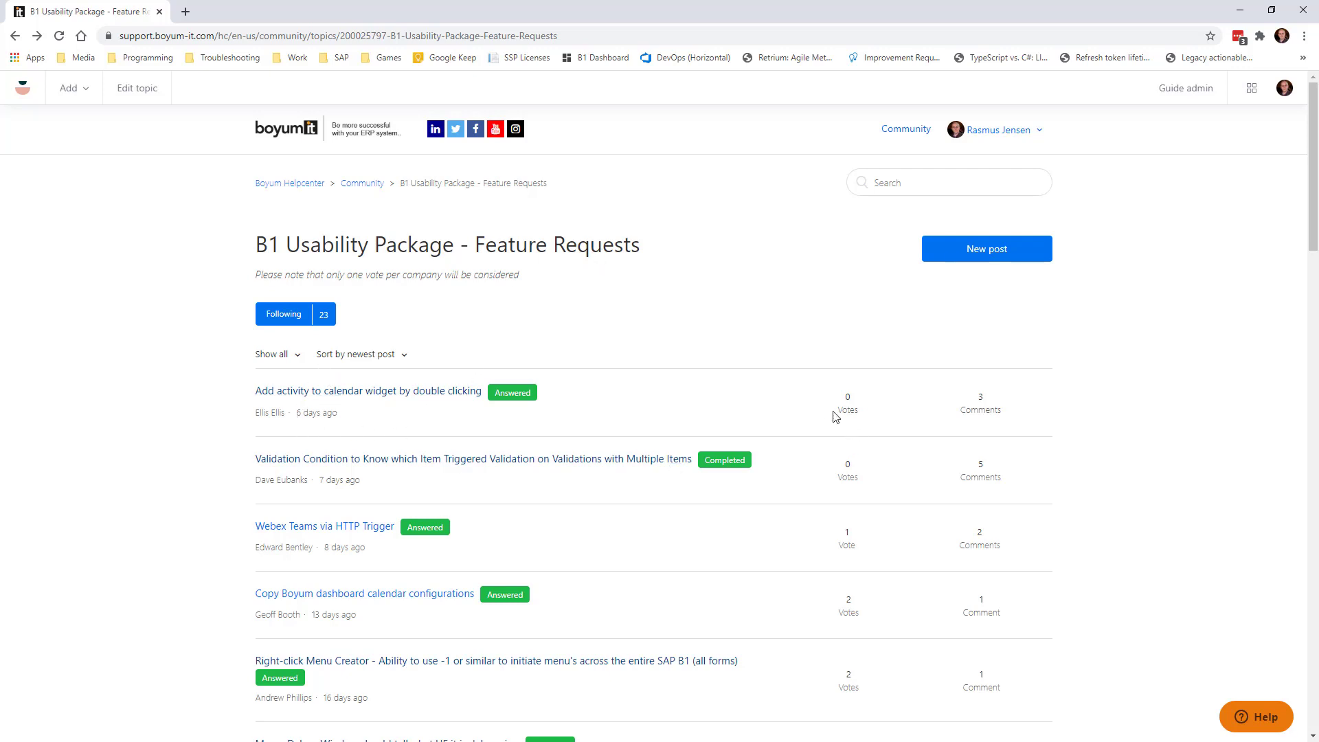
click(368, 400)
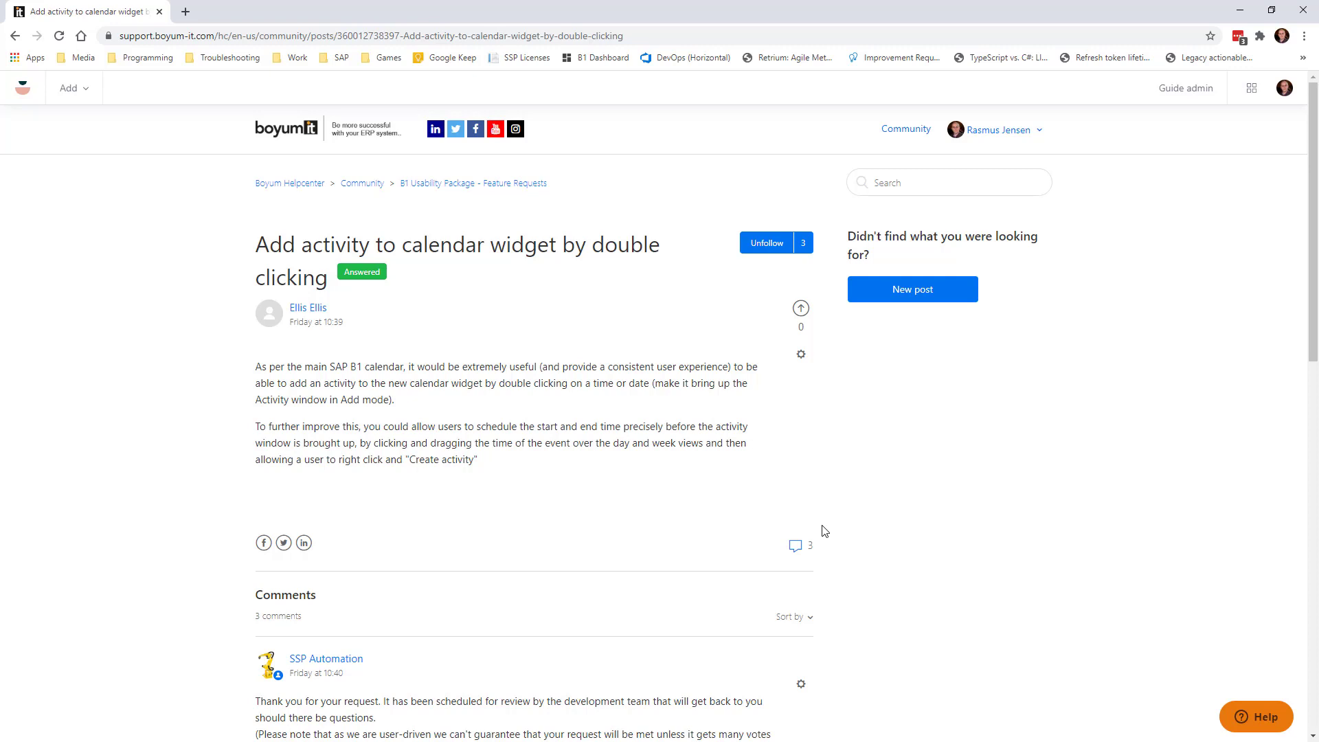
key(alt+Left)
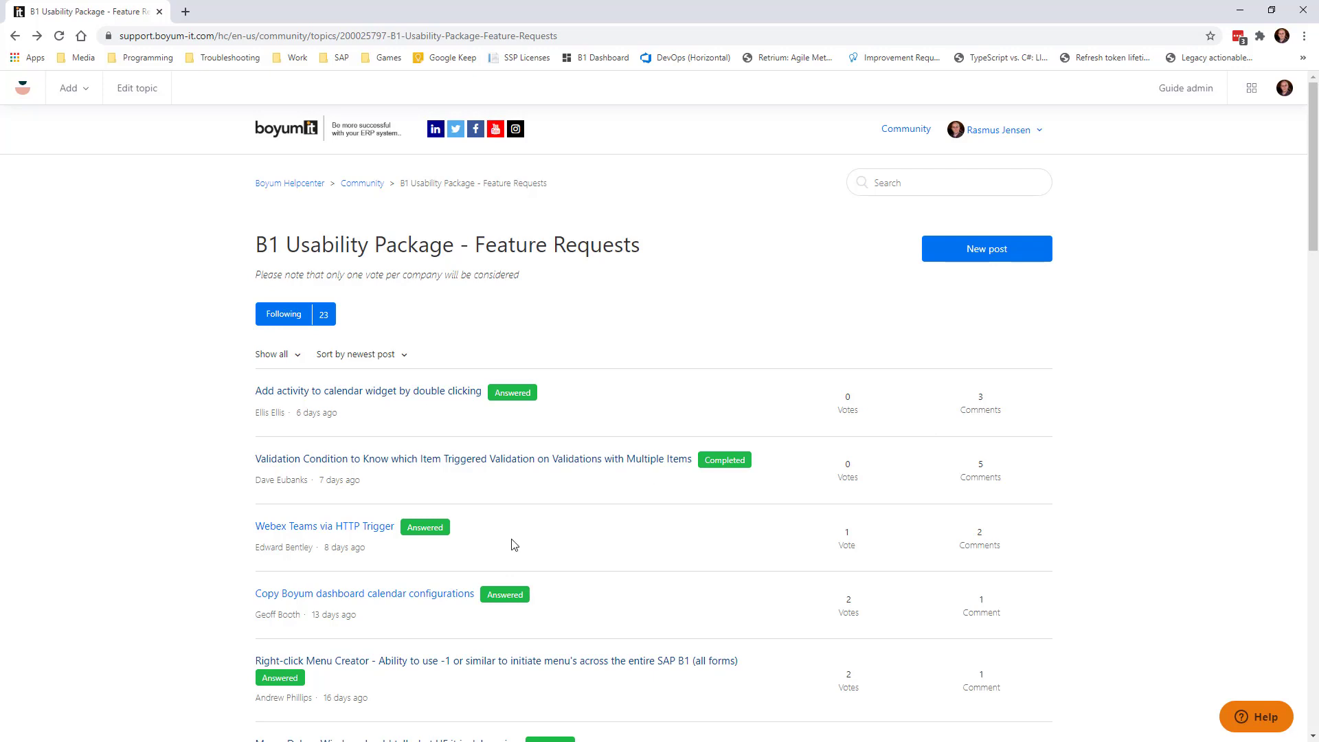
scroll(582, 413, down, 3)
scroll(582, 429, down, 3)
scroll(618, 423, up, 6)
scroll(526, 435, down, 4)
scroll(528, 440, up, 4)
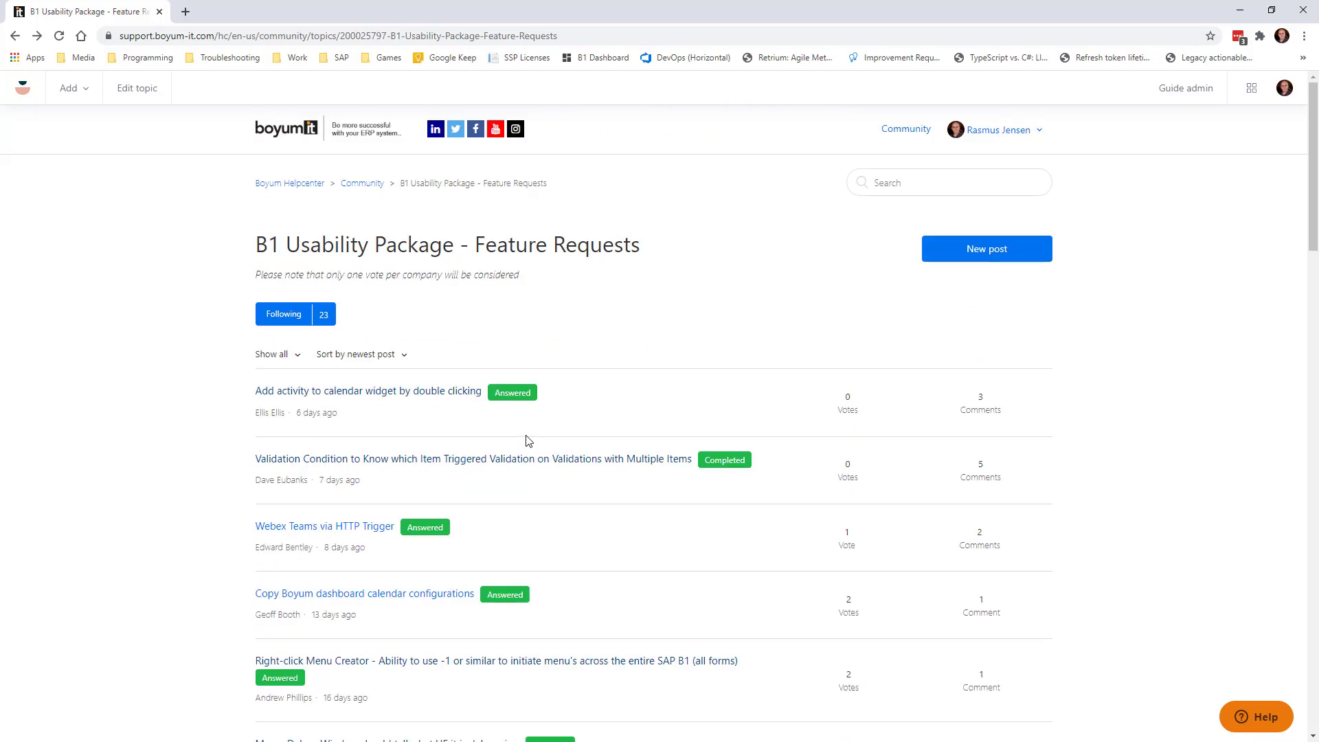
Step: Filter the Feature Requests list to Answered posts and sort it by Votes
click(279, 355)
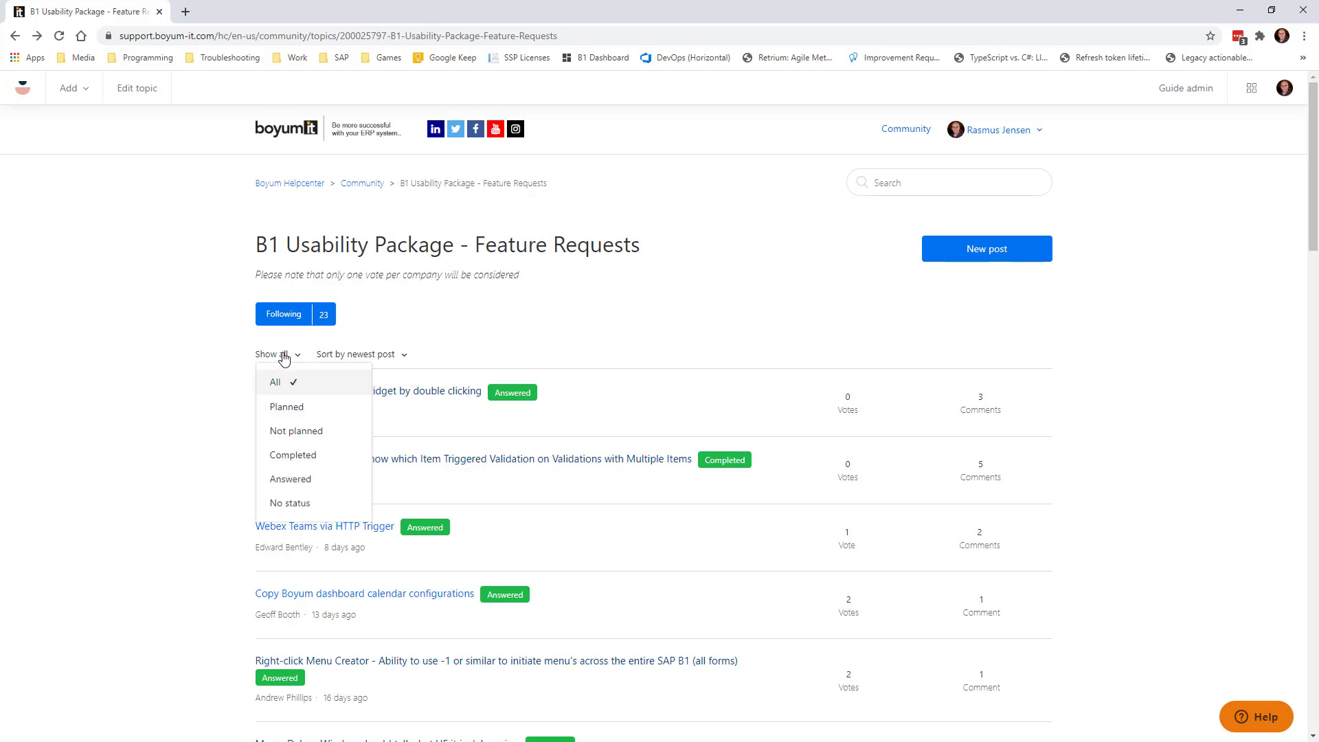
click(304, 492)
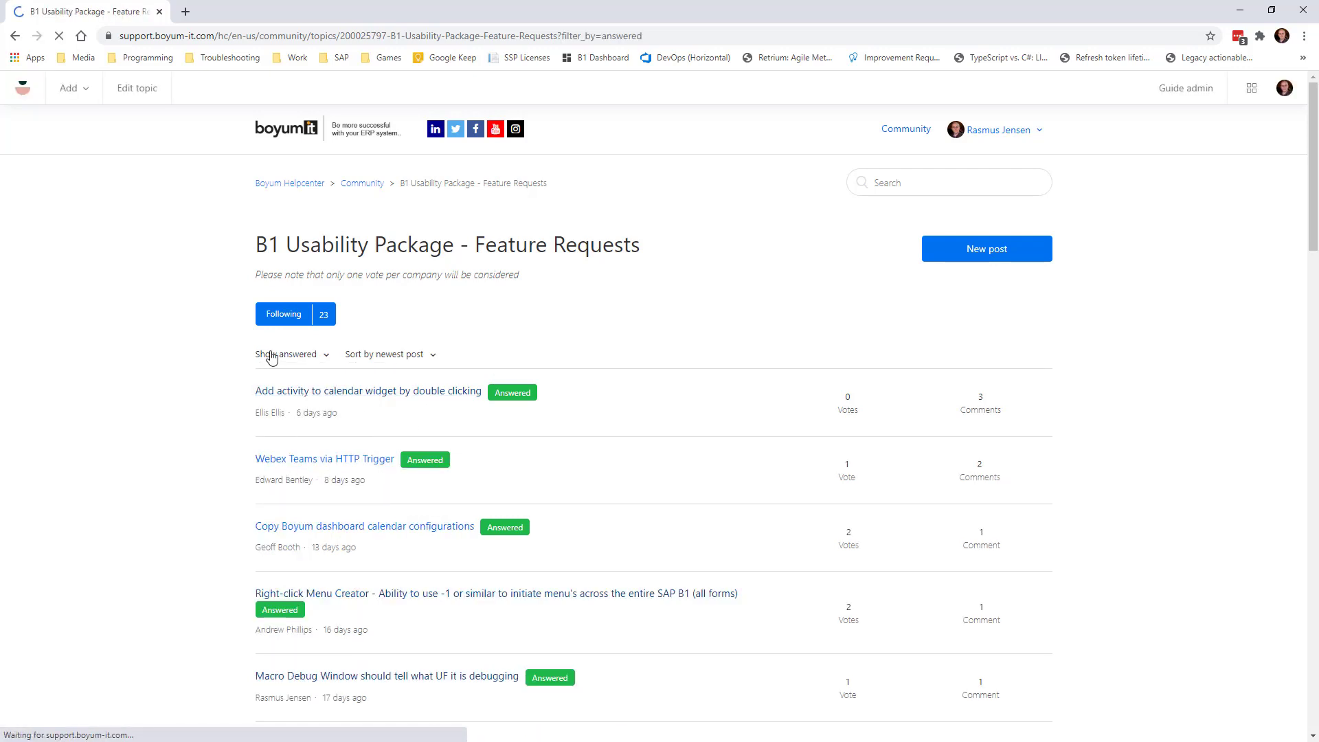
click(378, 356)
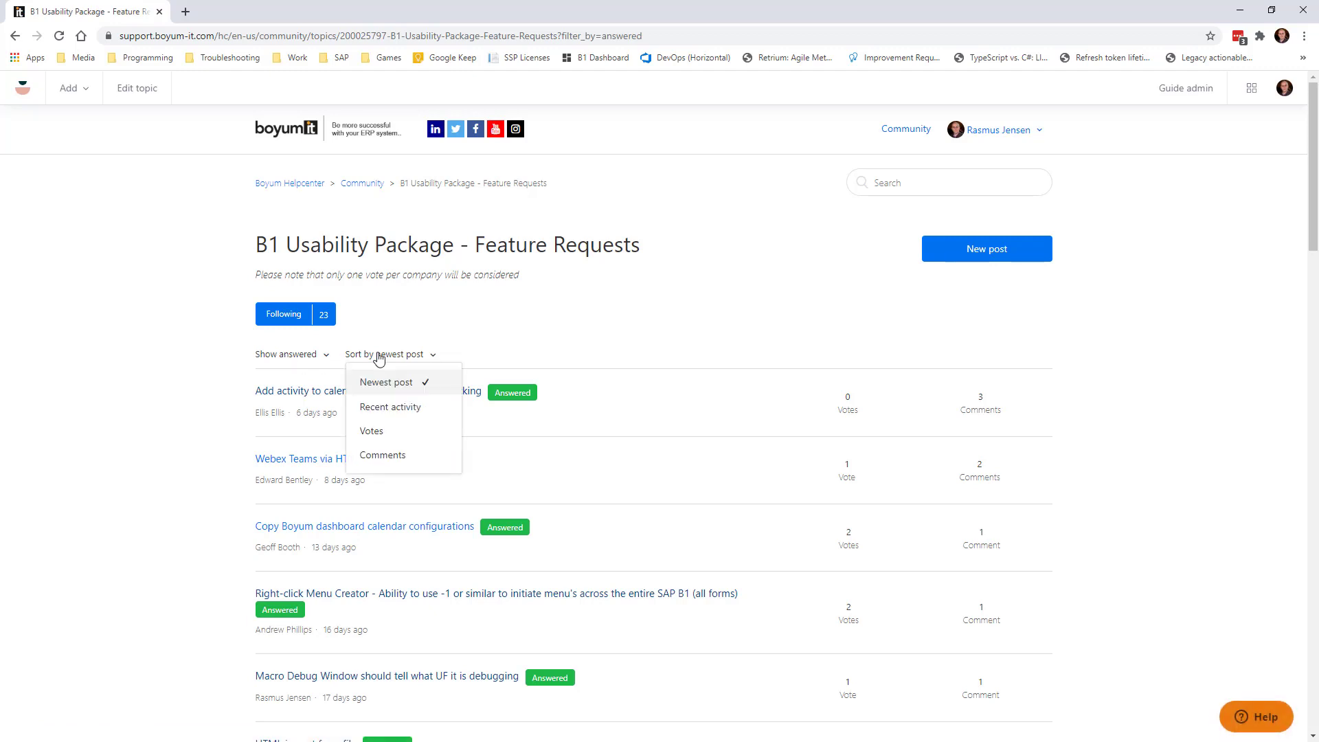
click(373, 433)
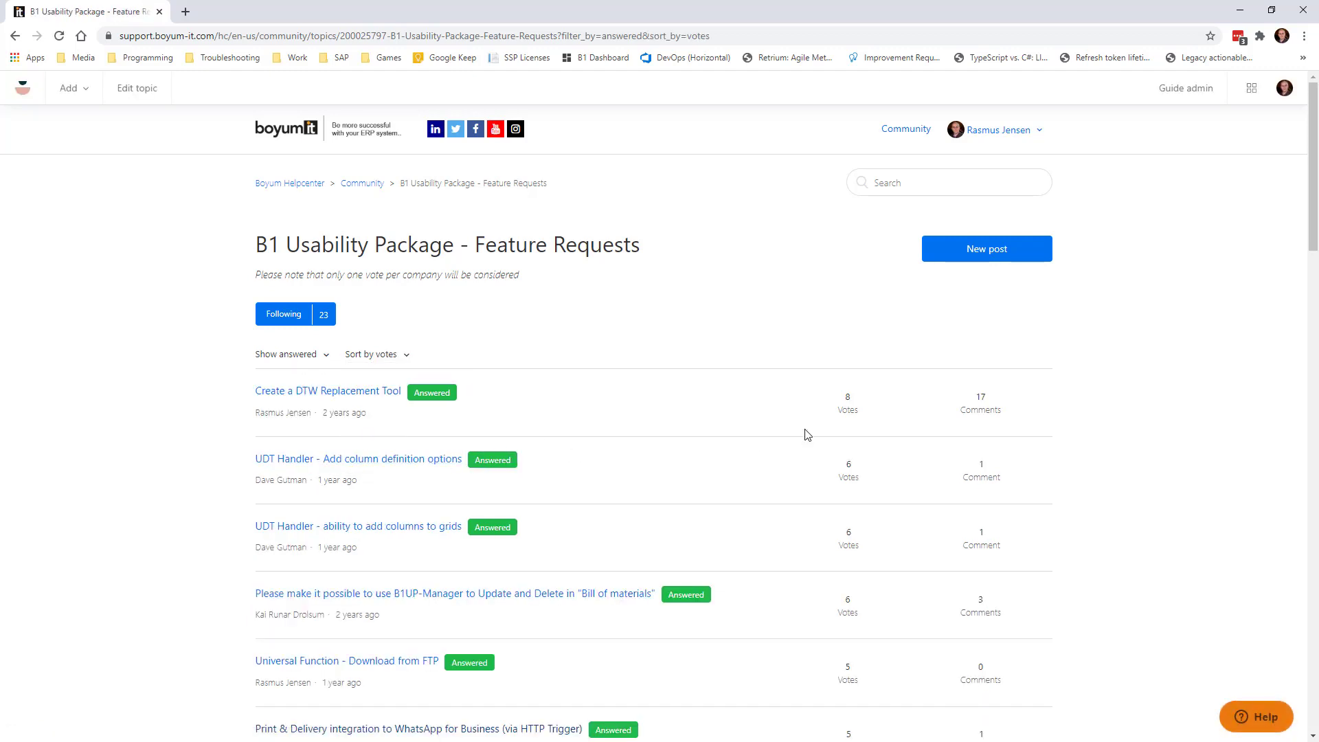
scroll(852, 485, down, 2)
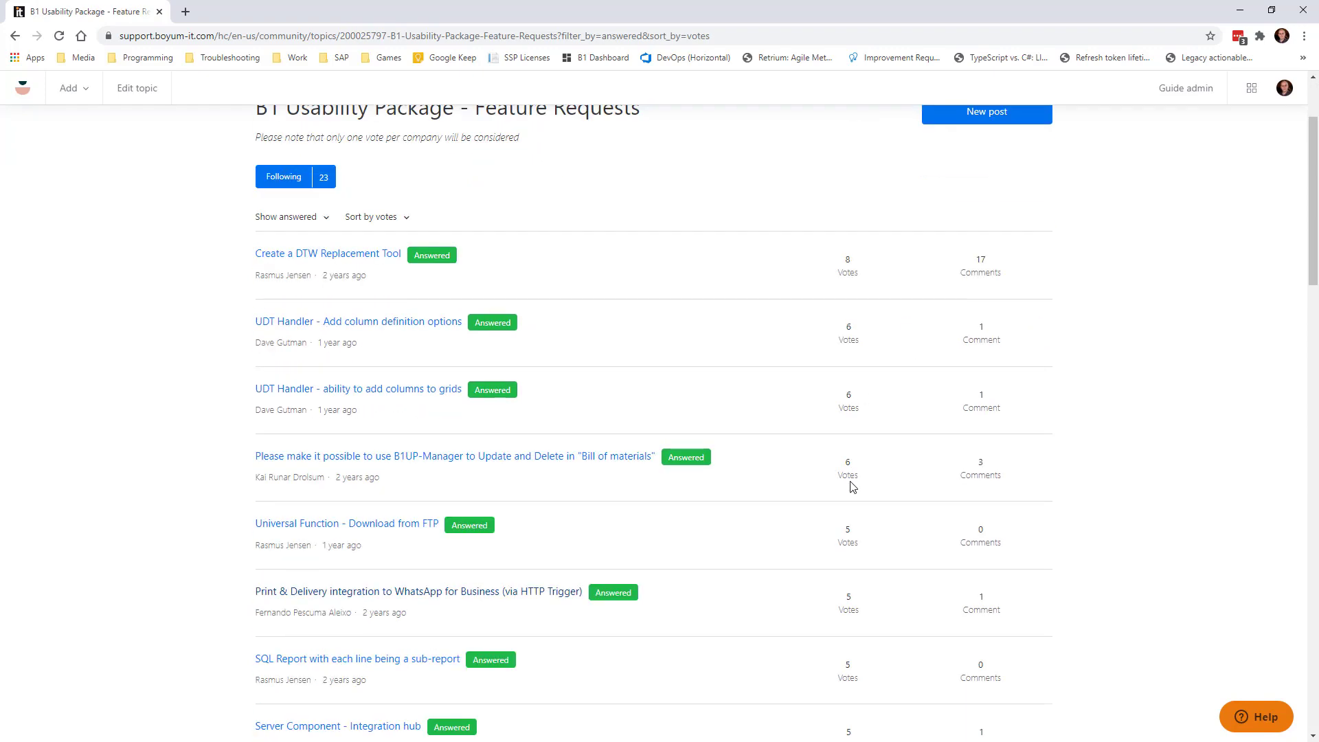
scroll(849, 508, down, 10)
scroll(845, 515, up, 12)
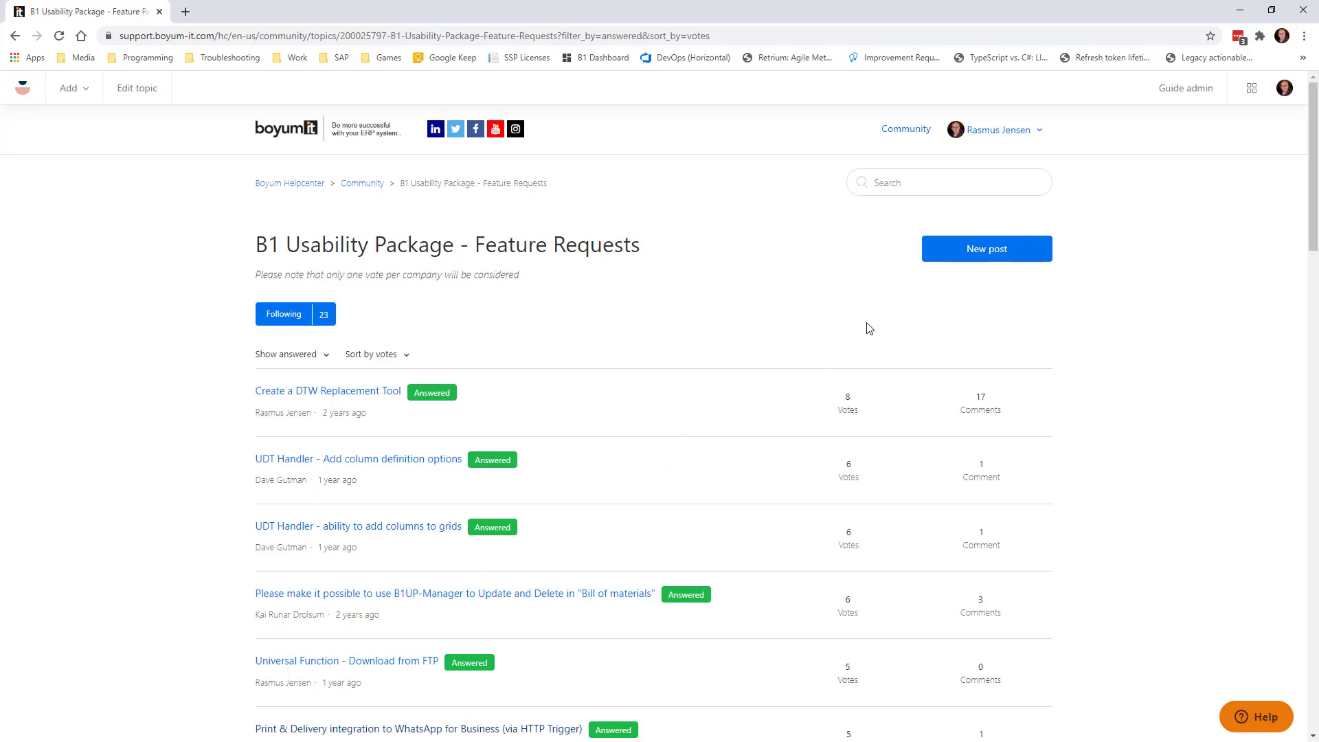
Step: Open a blank New post form under the B1 Usability Package - Feature Requests topic
click(979, 252)
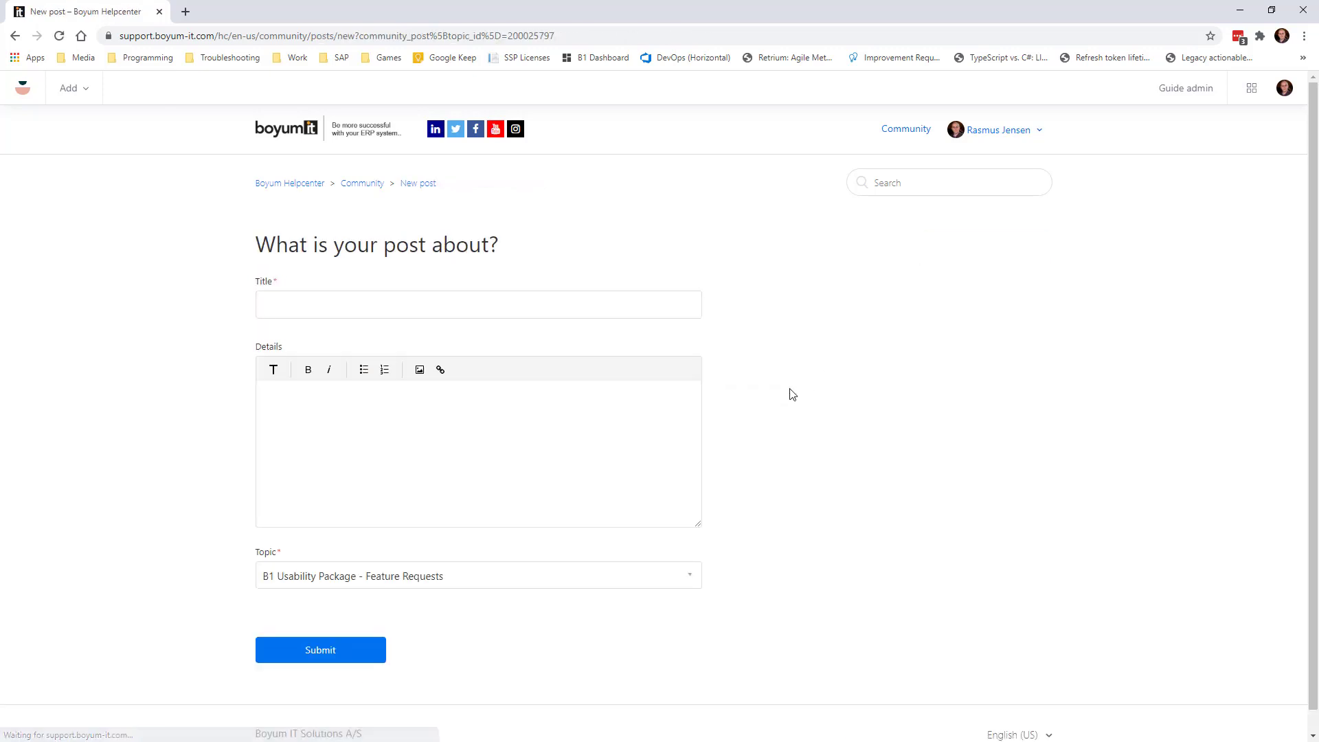